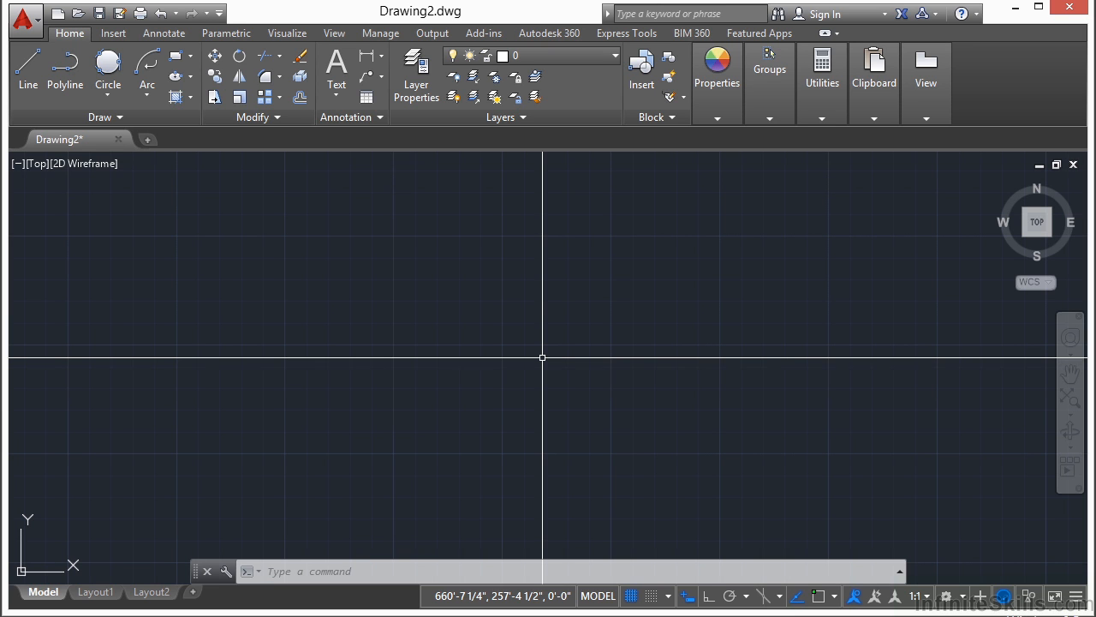
Step: Place a point object at the origin, coordinates 0,0
type("point")
key("Escape")
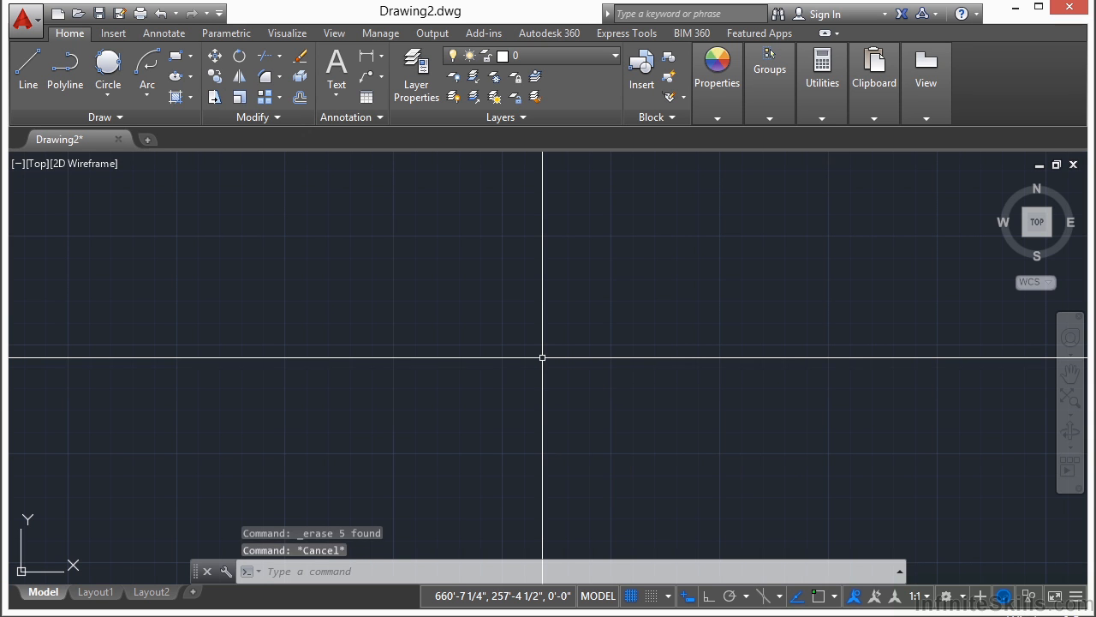
type("po")
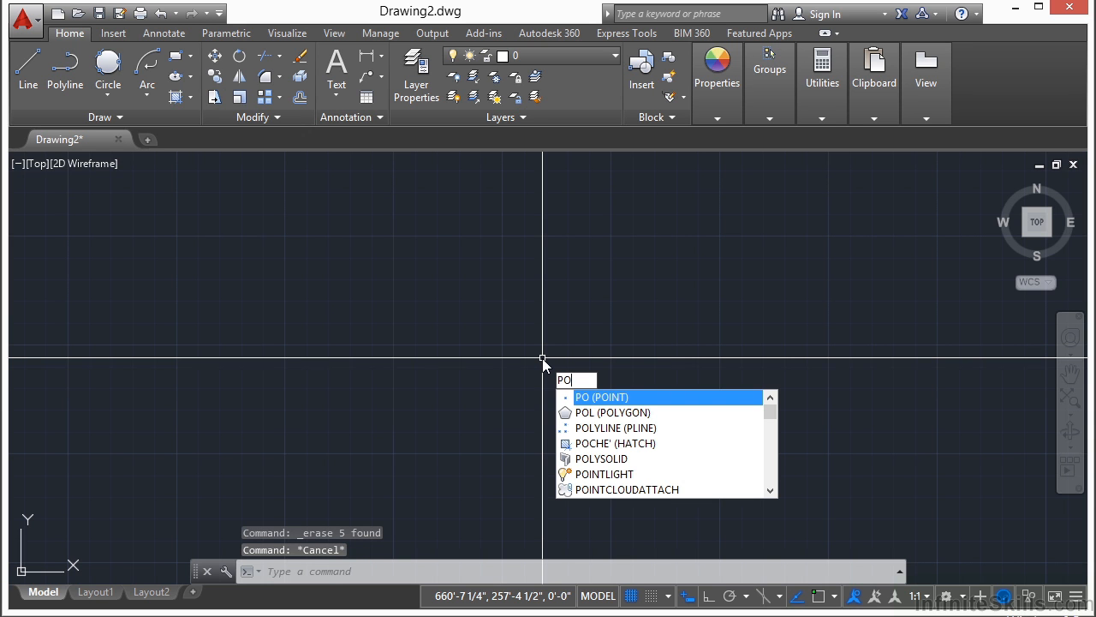
key("Return")
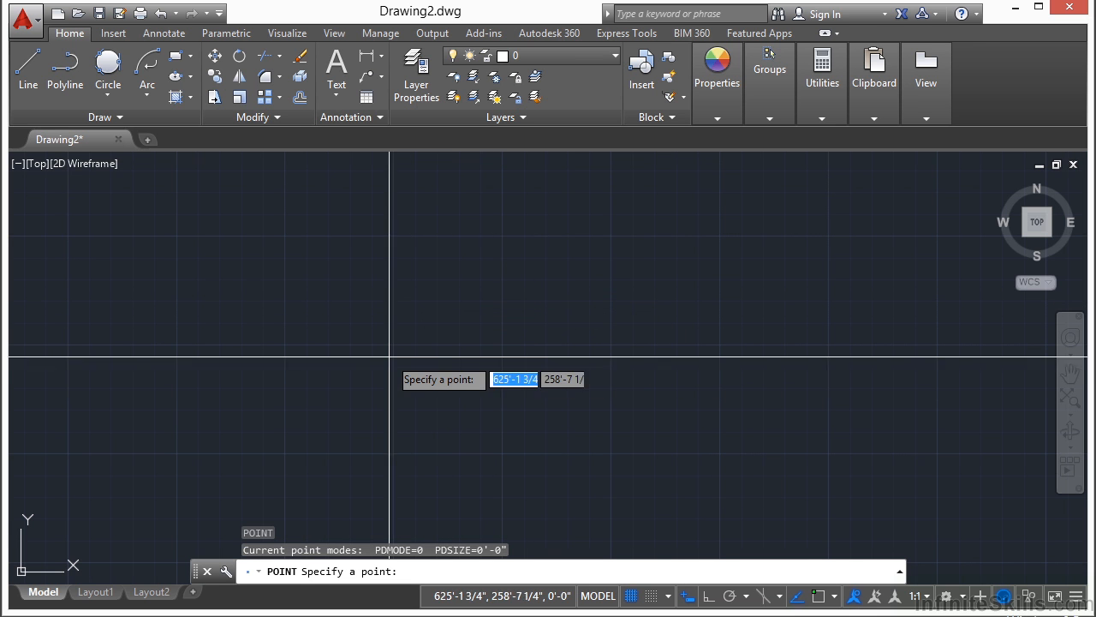
middle_click_drag(350, 379, 491, 283)
scroll(223, 463, "up", 1)
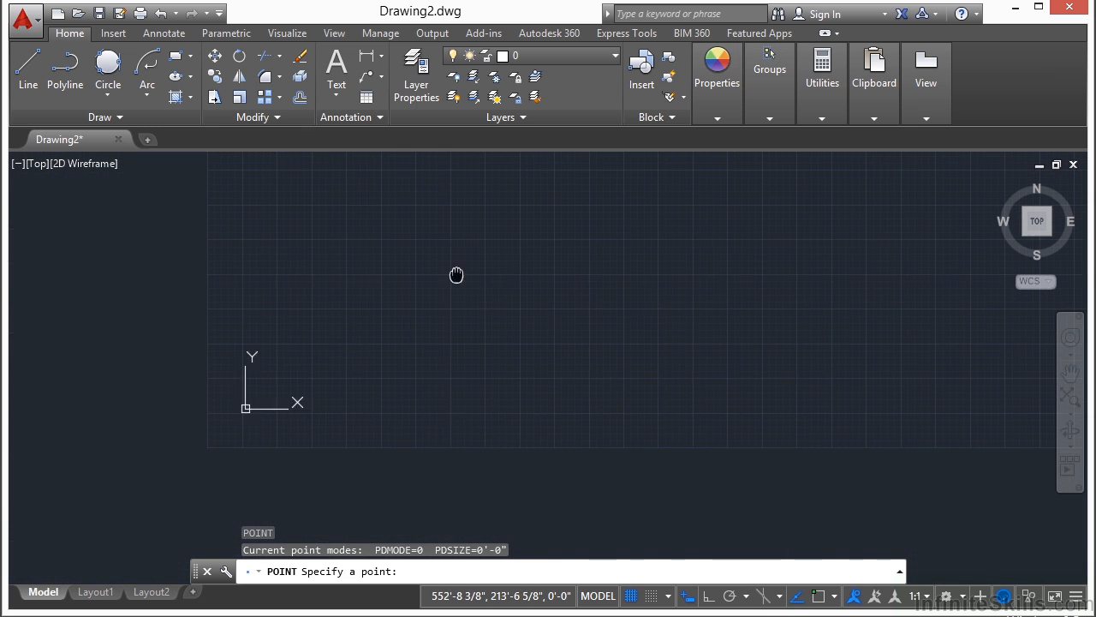
type("0,0")
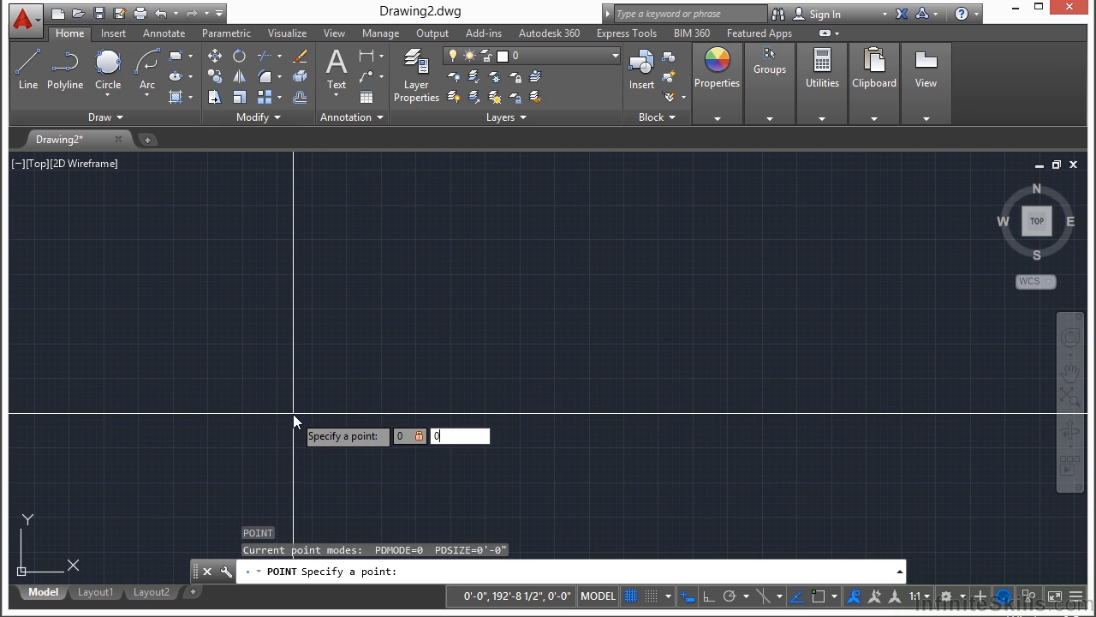
key("Return")
middle_click_drag(194, 421, 408, 277)
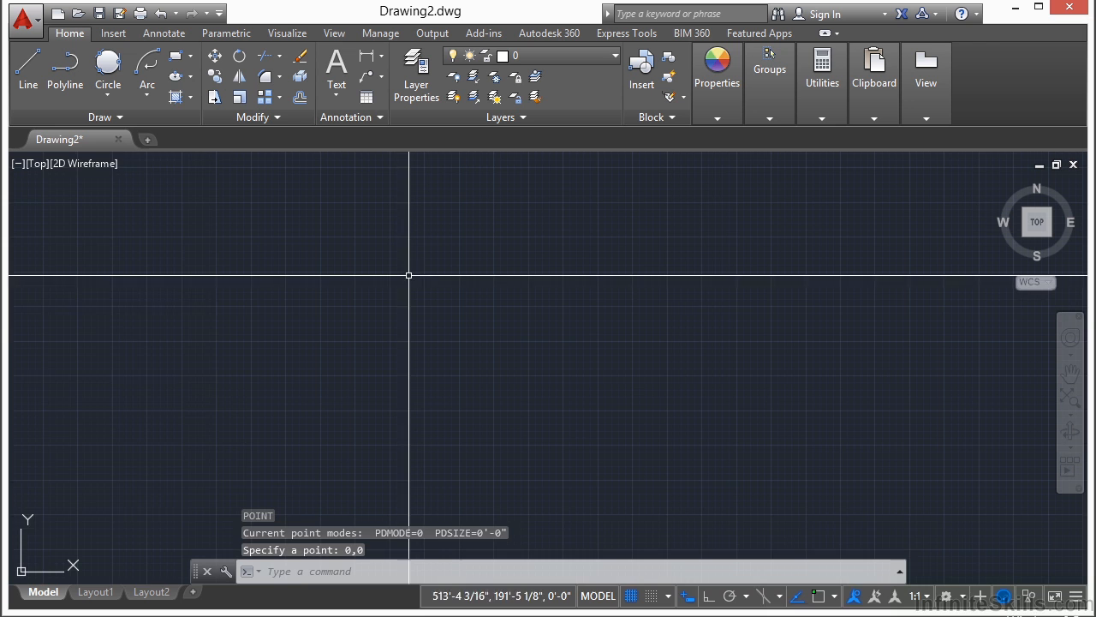
middle_click(111, 498)
middle_click(111, 498)
mouse_move(327, 337)
middle_mouse_down()
mouse_move(364, 323)
mouse_move(403, 414)
mouse_move(367, 363)
middle_mouse_up()
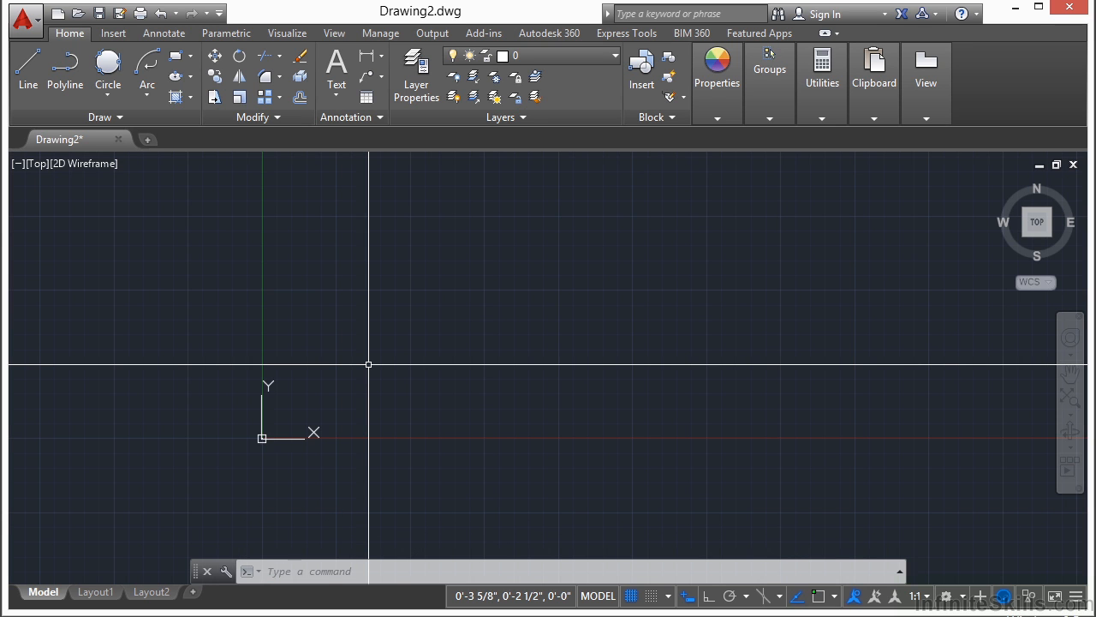
Step: Place six scattered points freehand above the X axis and on the positive side of the Y axis
key("Return")
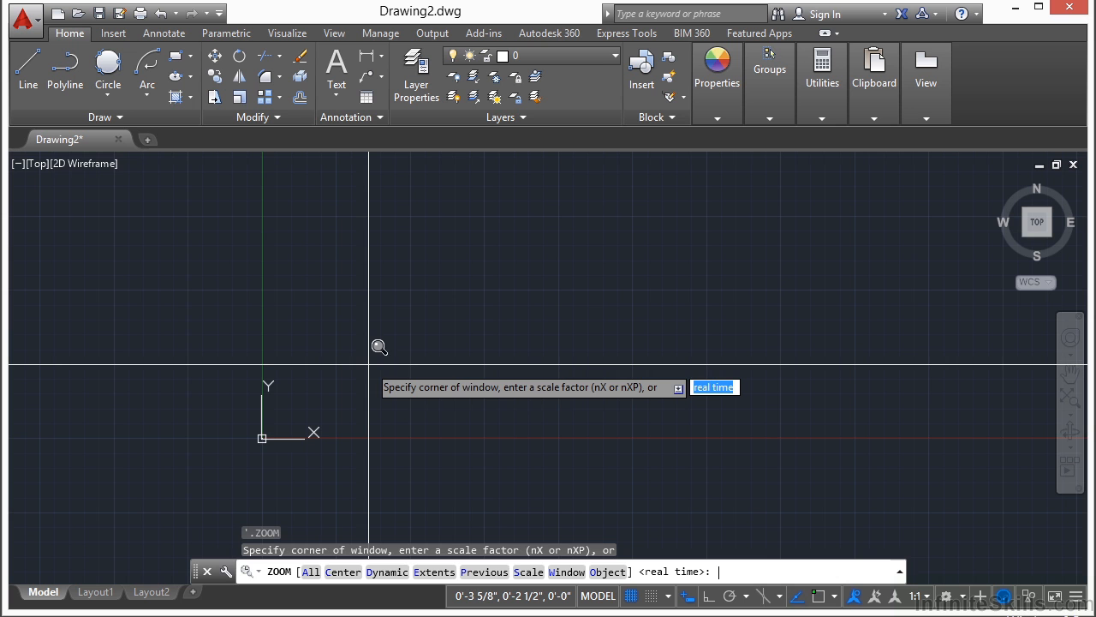
key("Escape")
type("po")
key("Return")
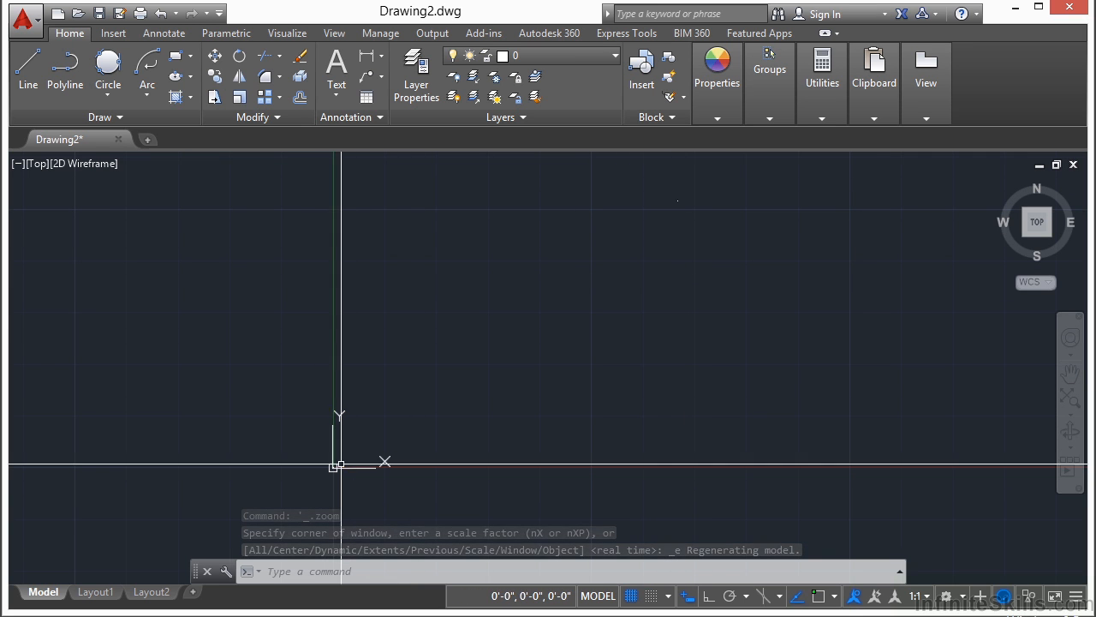
type("po")
key("Return")
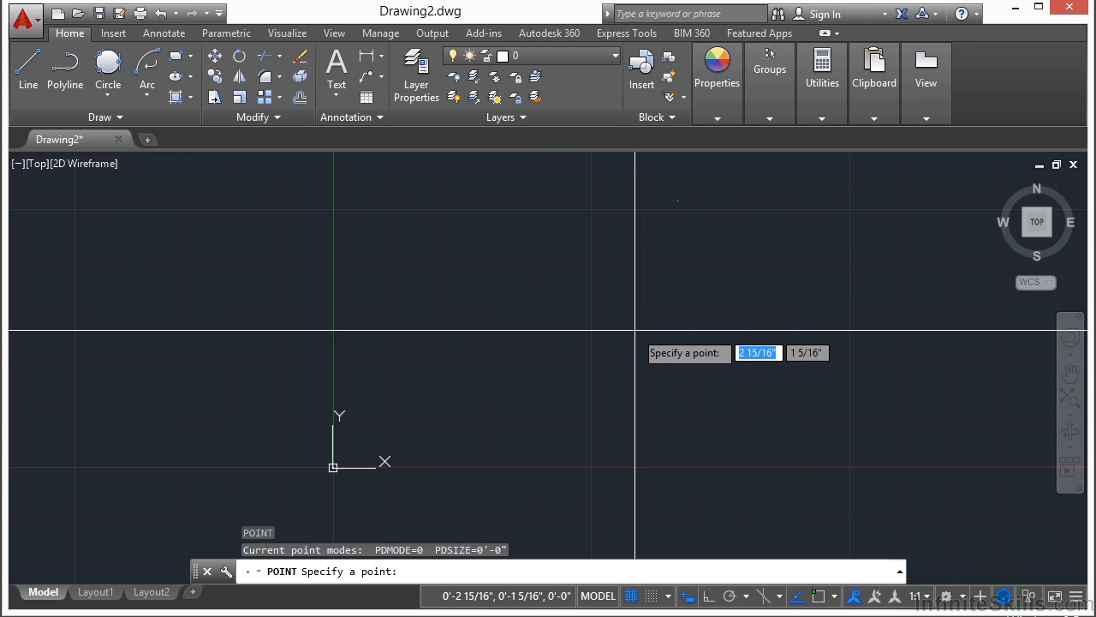
left_click(399, 252)
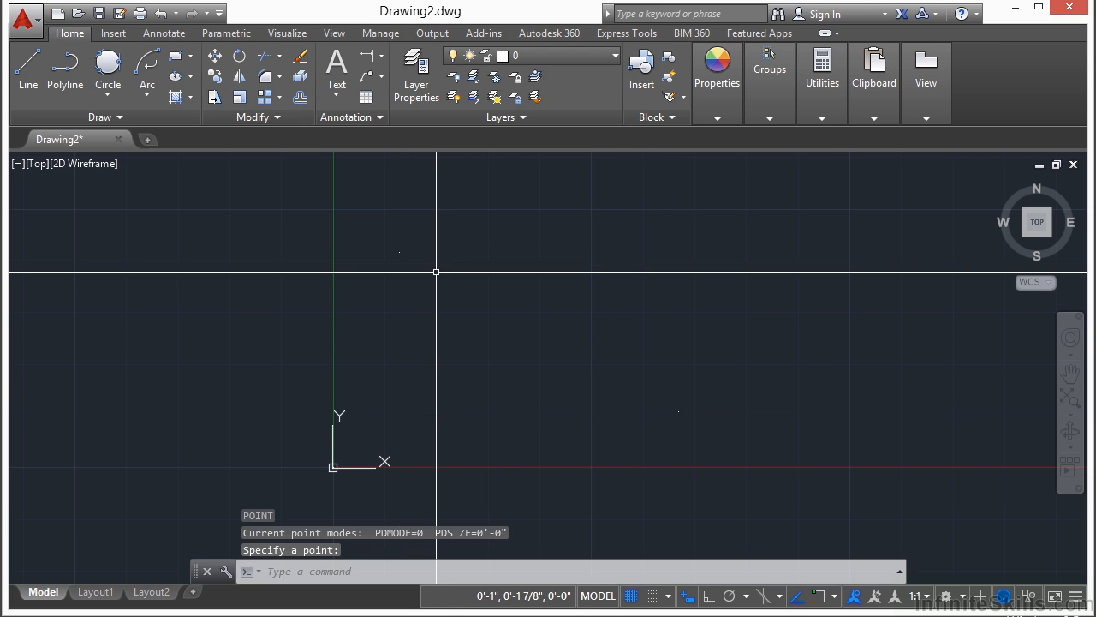
key("Return")
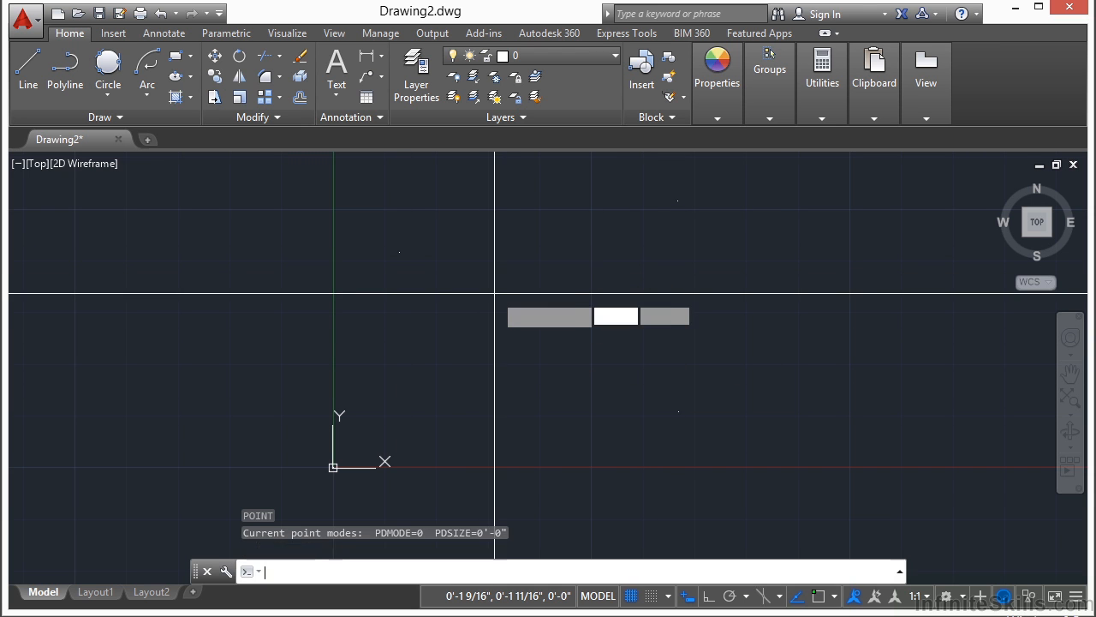
left_click(581, 316)
key("Return")
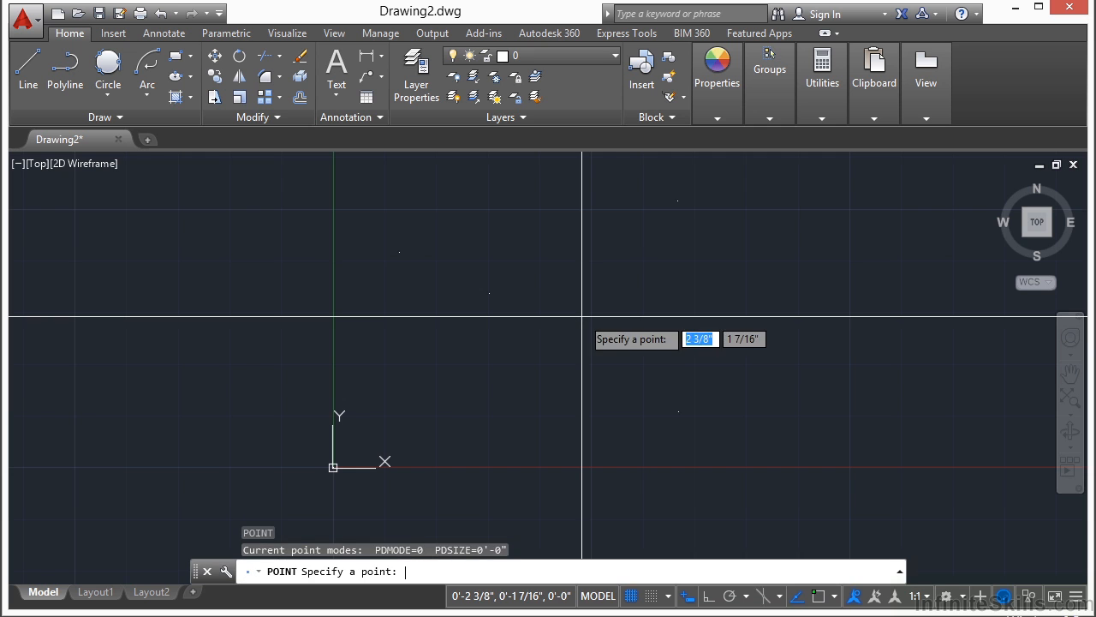
left_click(654, 316)
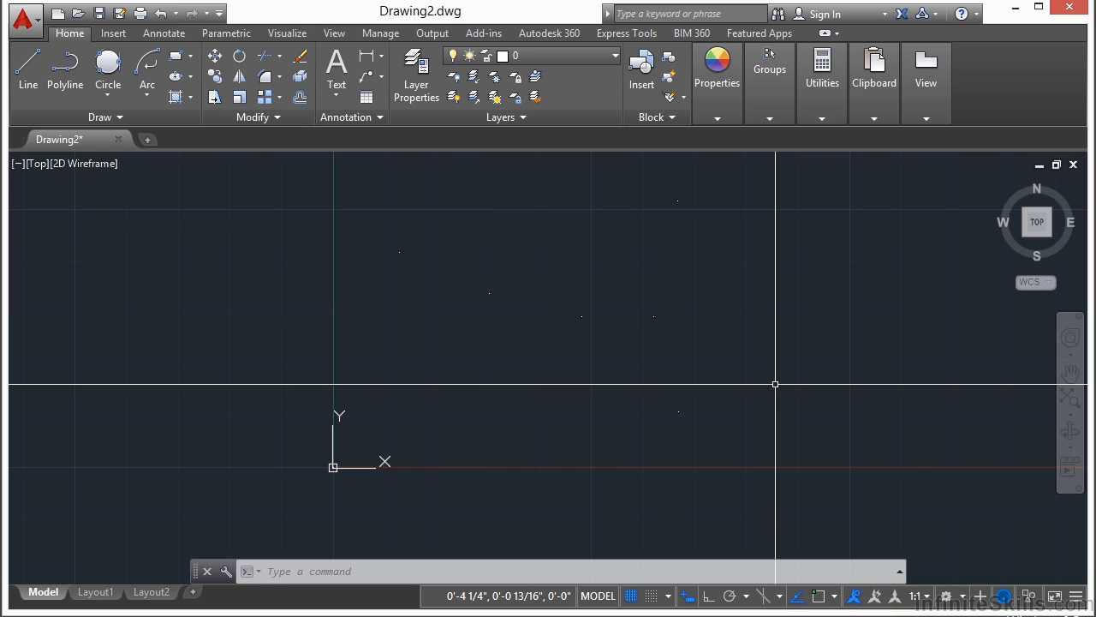
Step: Place another point at exact coordinates 5,5
type("PO")
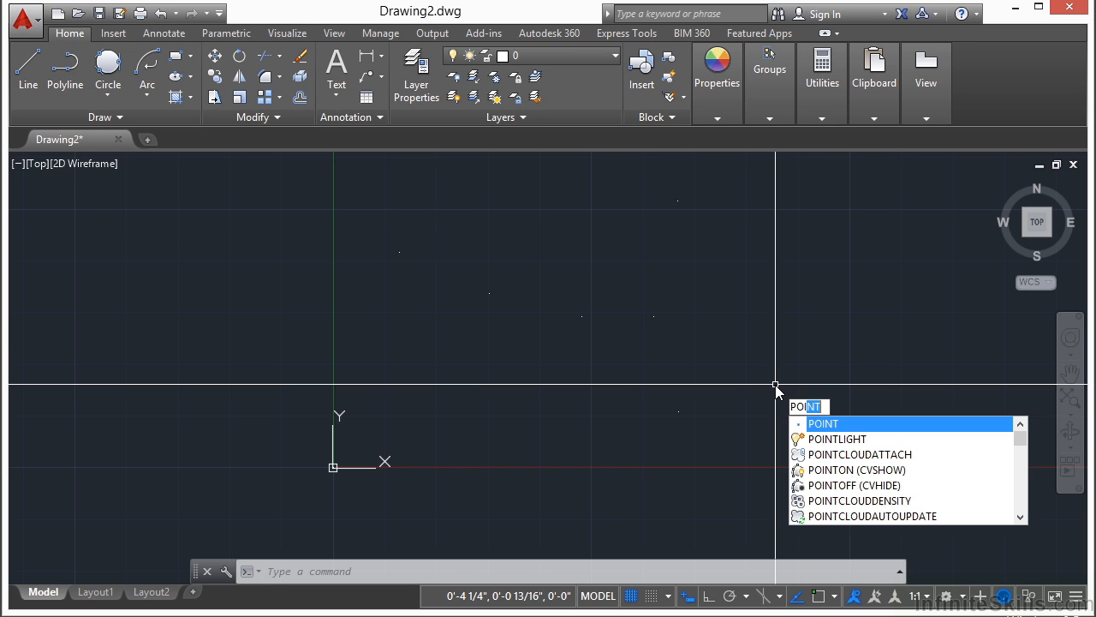
type("I")
key("Return")
scroll(777, 383, "up", 2)
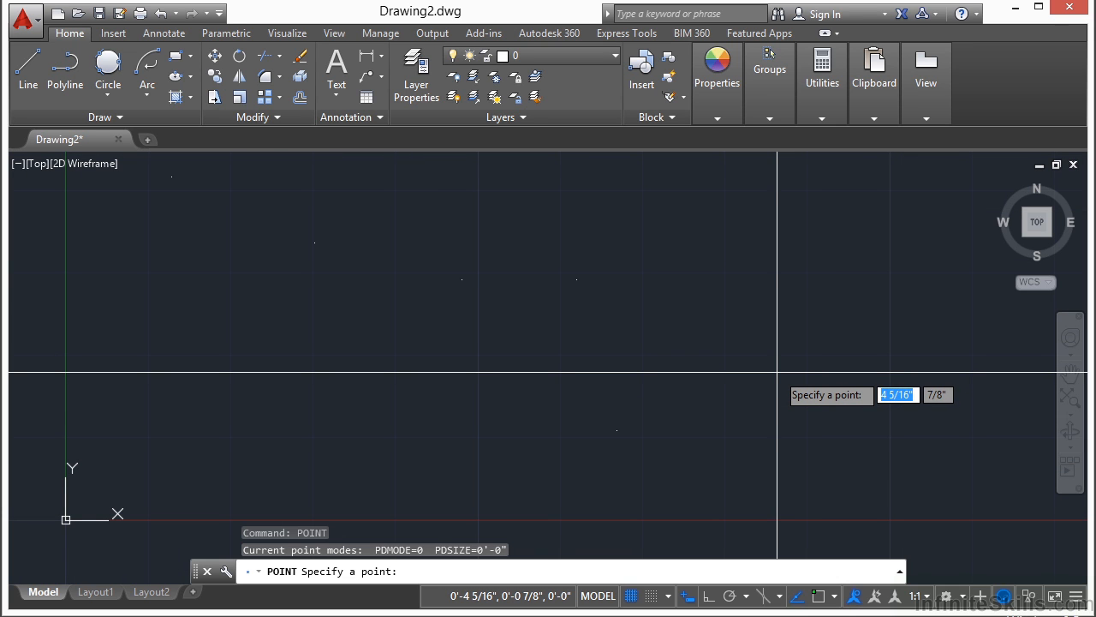
type("5")
key("Tab")
type("5")
key("Return")
middle_click(681, 294)
middle_click(681, 294)
scroll(655, 235, "down", 2)
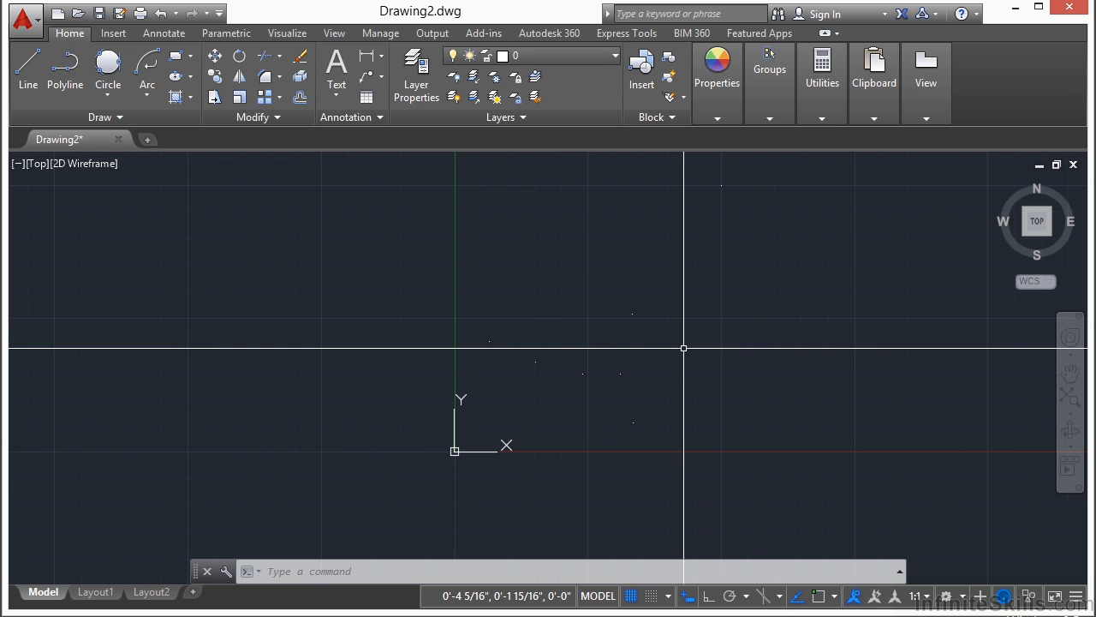
Step: Begin a polyline at the freehand point nearest the Y axis and run it through the next two points using the Node snap
scroll(560, 399, "up", 2)
type("PLINE")
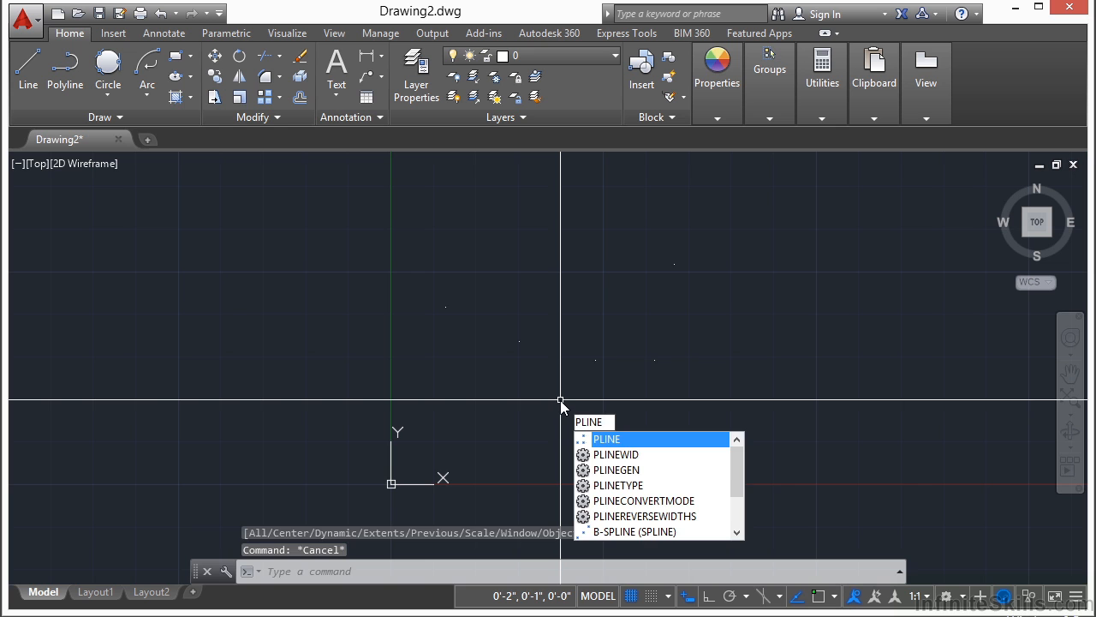
key("Return")
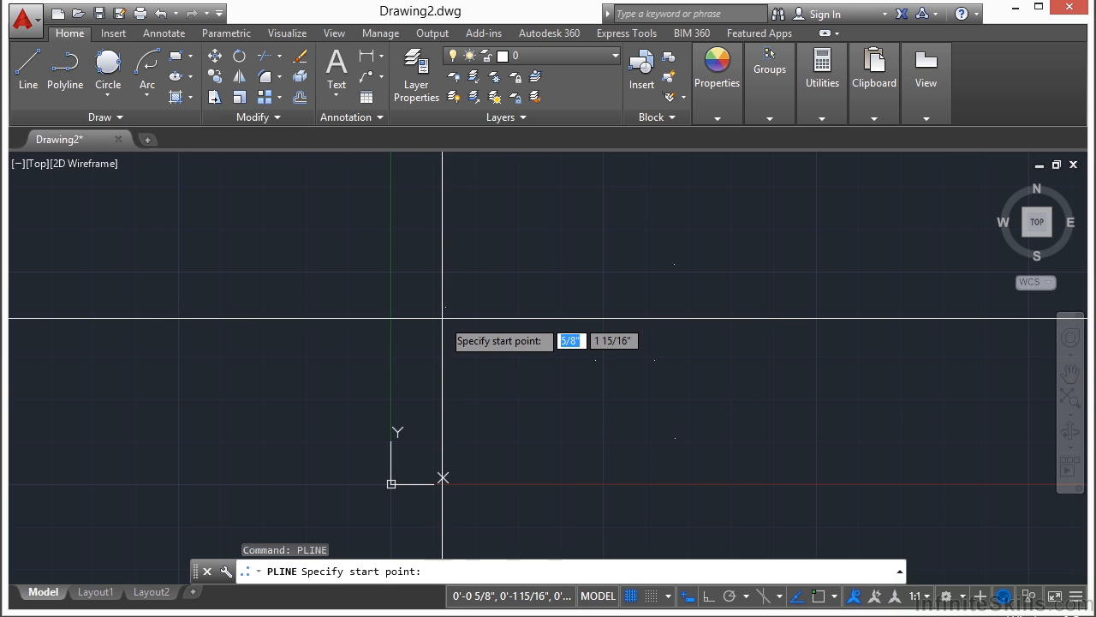
type("nod")
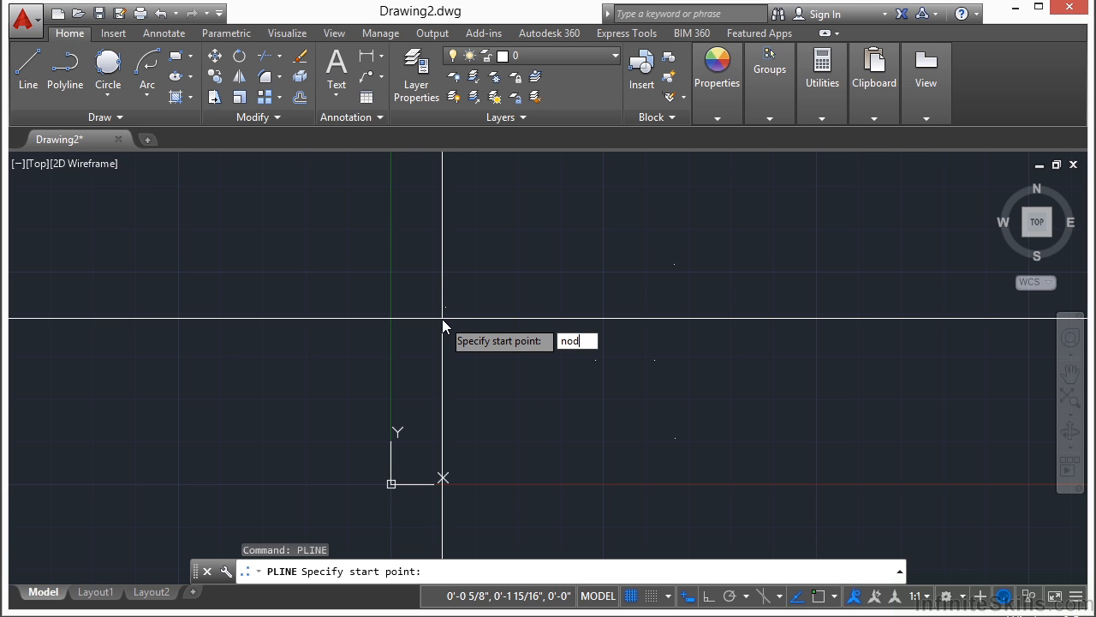
key("Return")
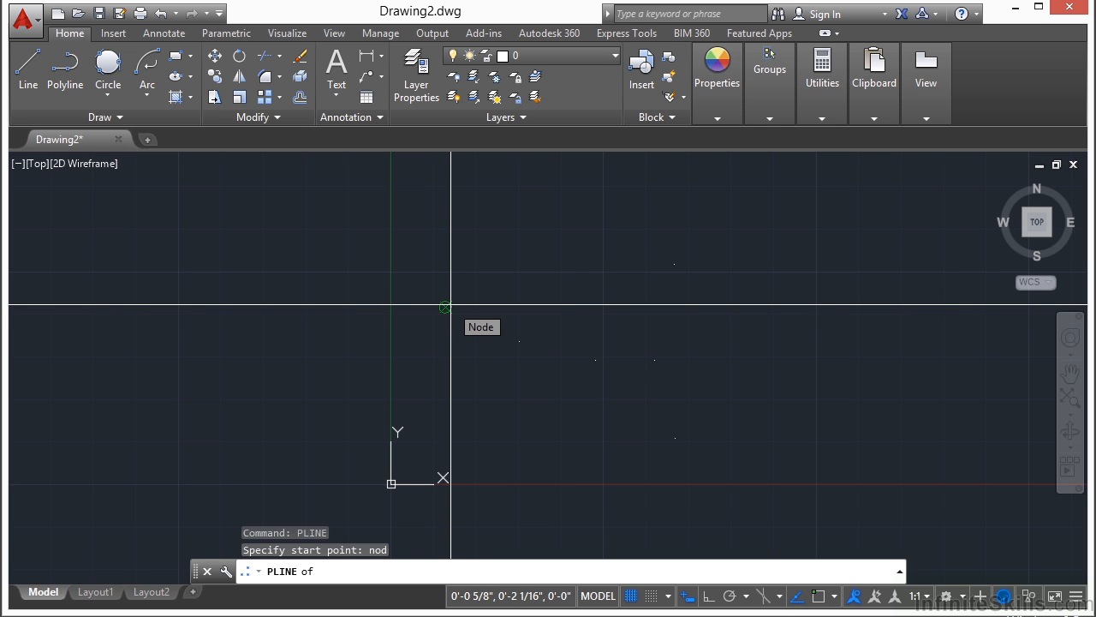
left_click(448, 305)
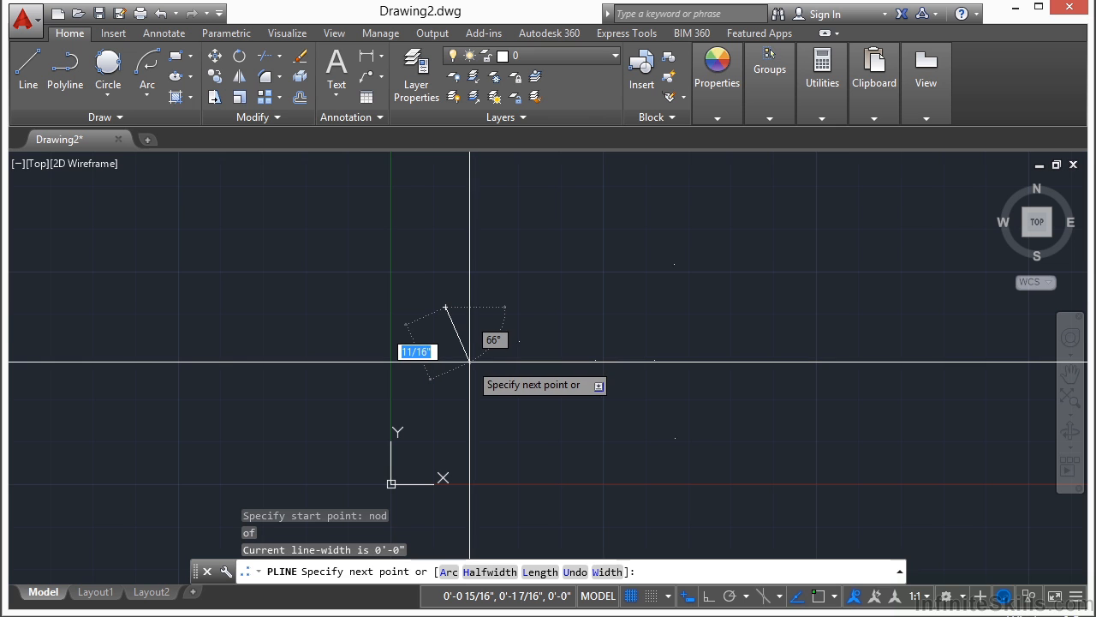
type("nod")
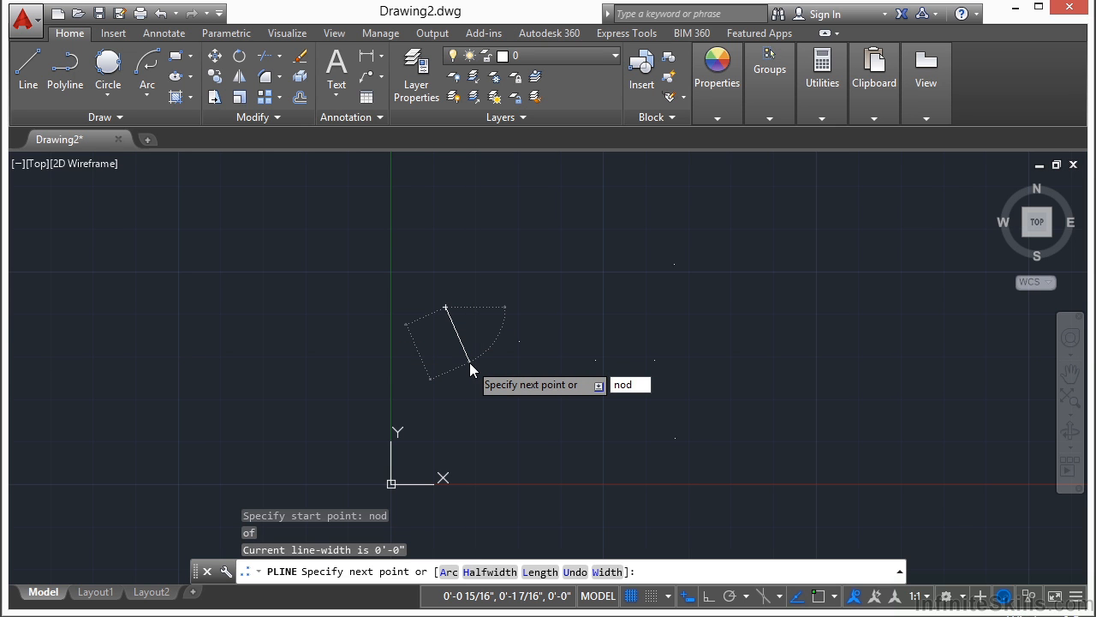
key("Return")
left_click(512, 343)
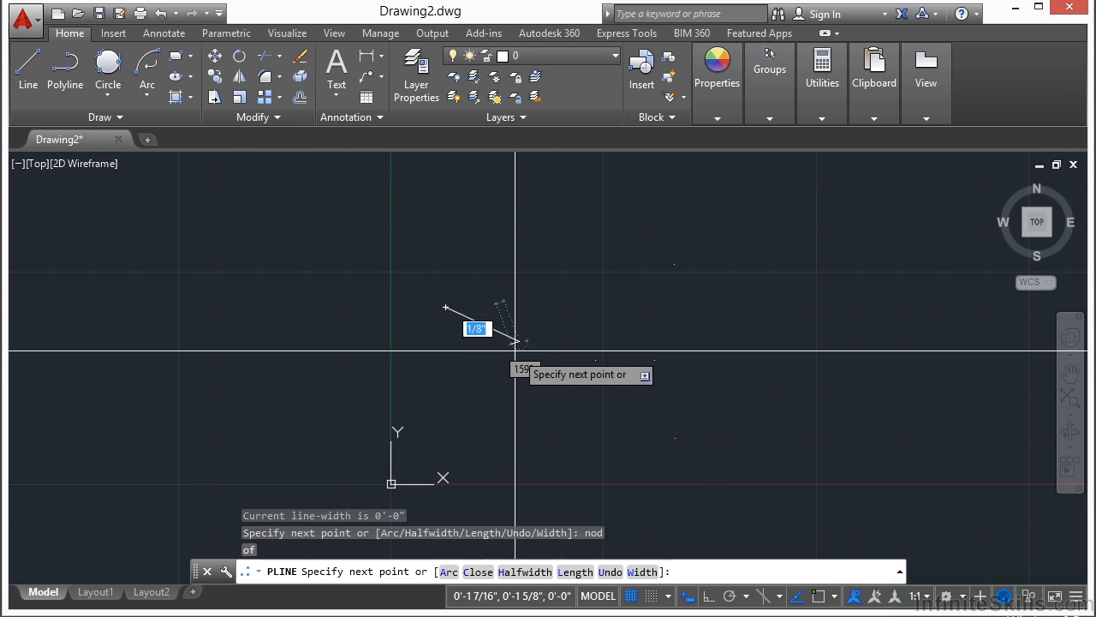
type("nod")
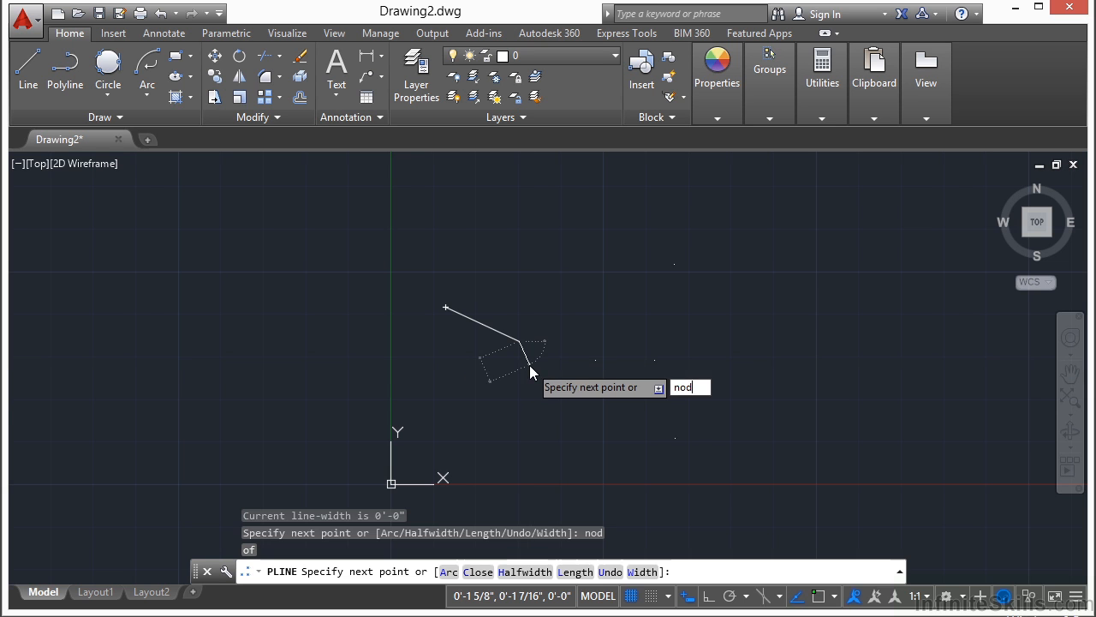
key("Return")
left_click(605, 363)
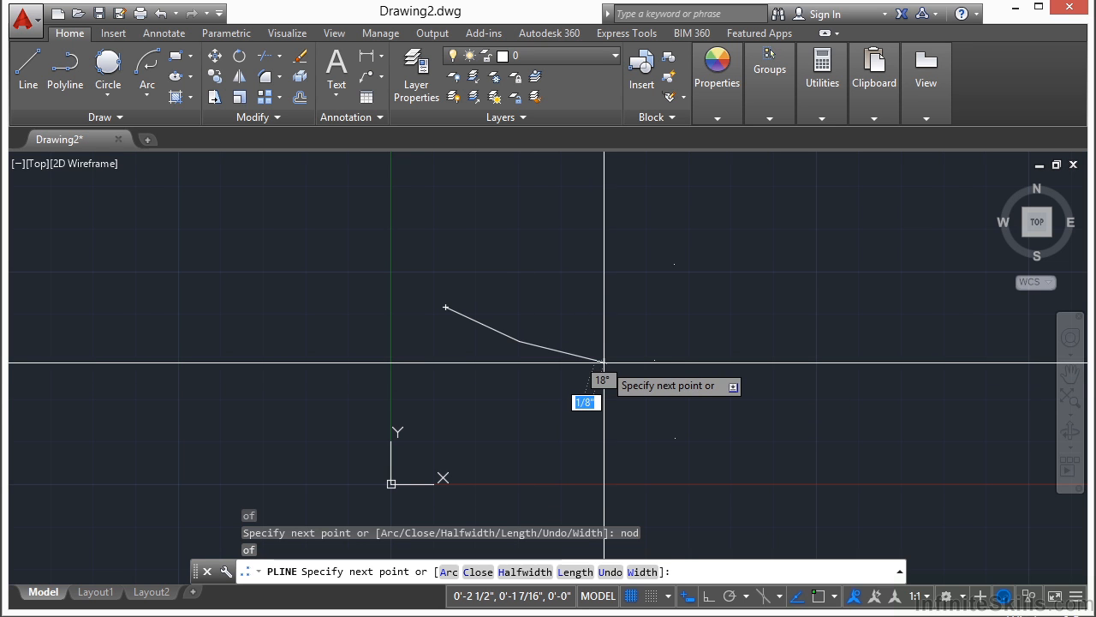
Step: Extend the polyline with the Node snap to the highest freehand point and back to its start point, then finish it
type("nod")
key("Return")
left_click(605, 362)
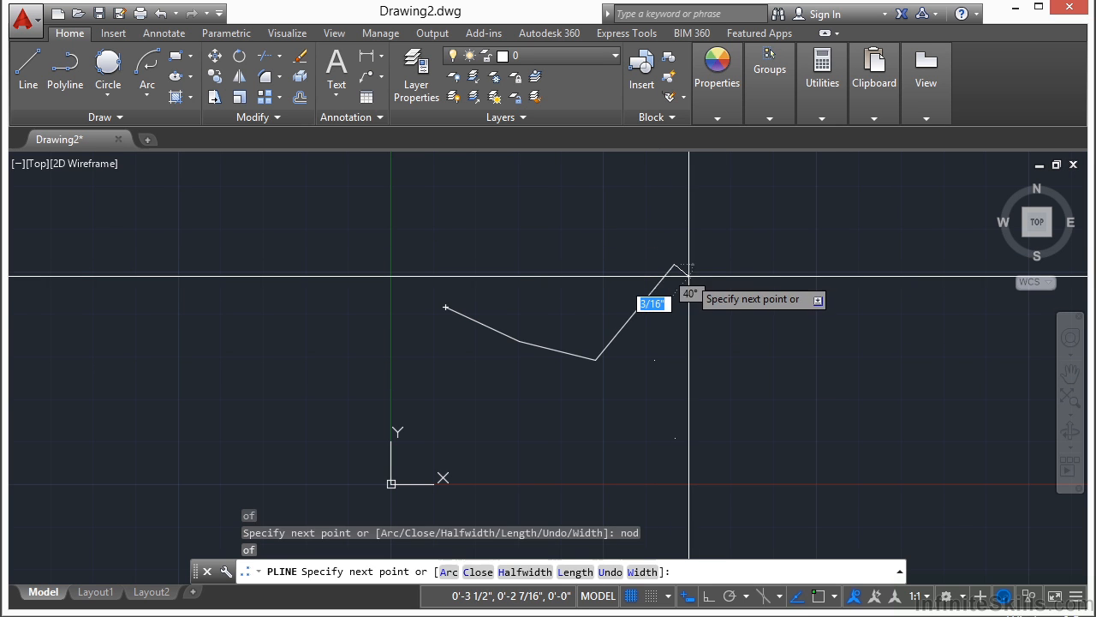
type("nod")
key("Return")
left_click(454, 307)
key("Return")
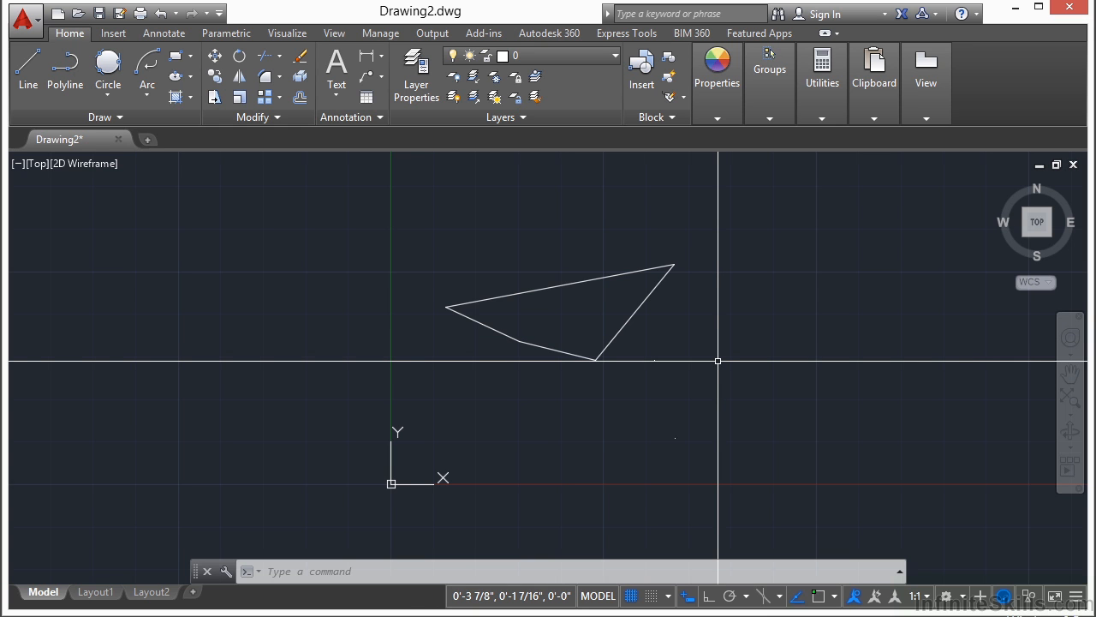
Step: Set the point display mode PDMODE to 1
type("Pdmode")
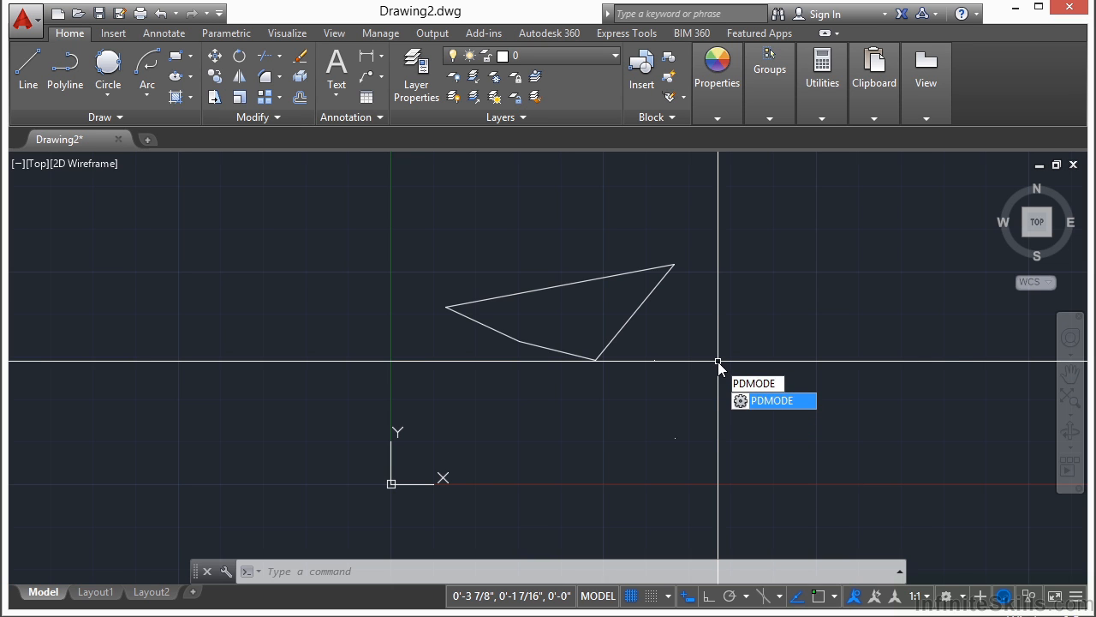
key("Return")
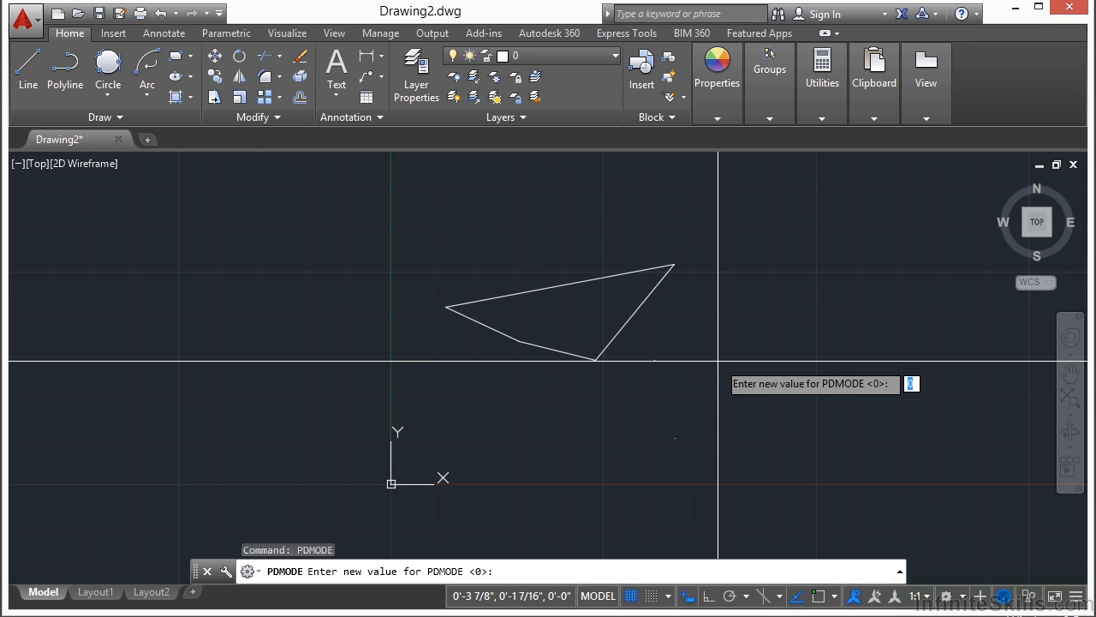
type("1")
key("Return")
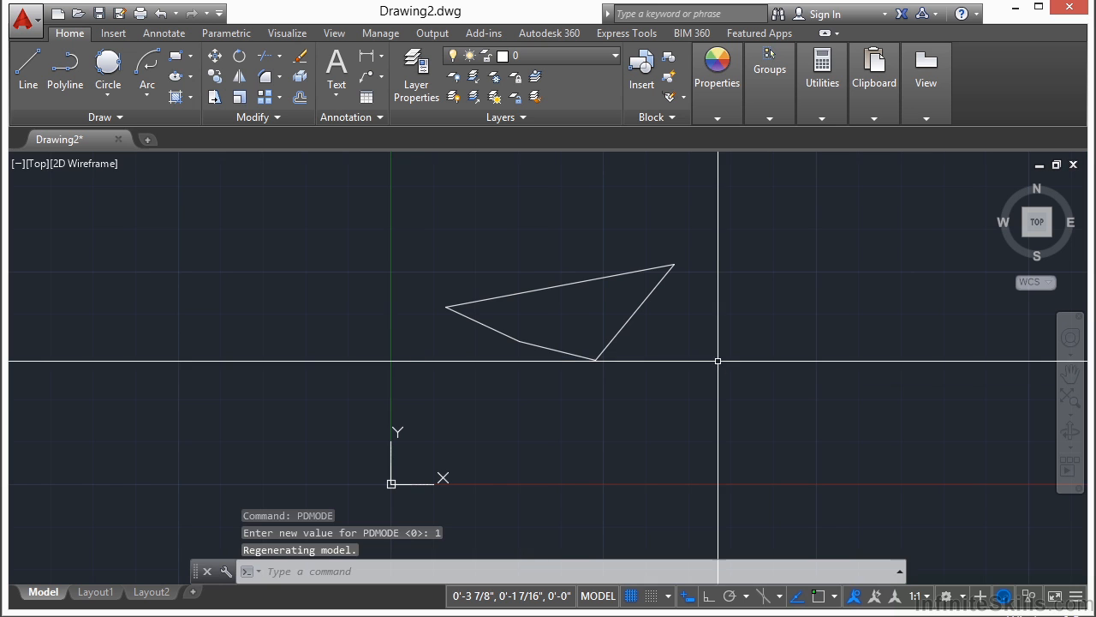
Step: Change PDMODE to 2 to display the points as plus signs
scroll(788, 353, "down", 2)
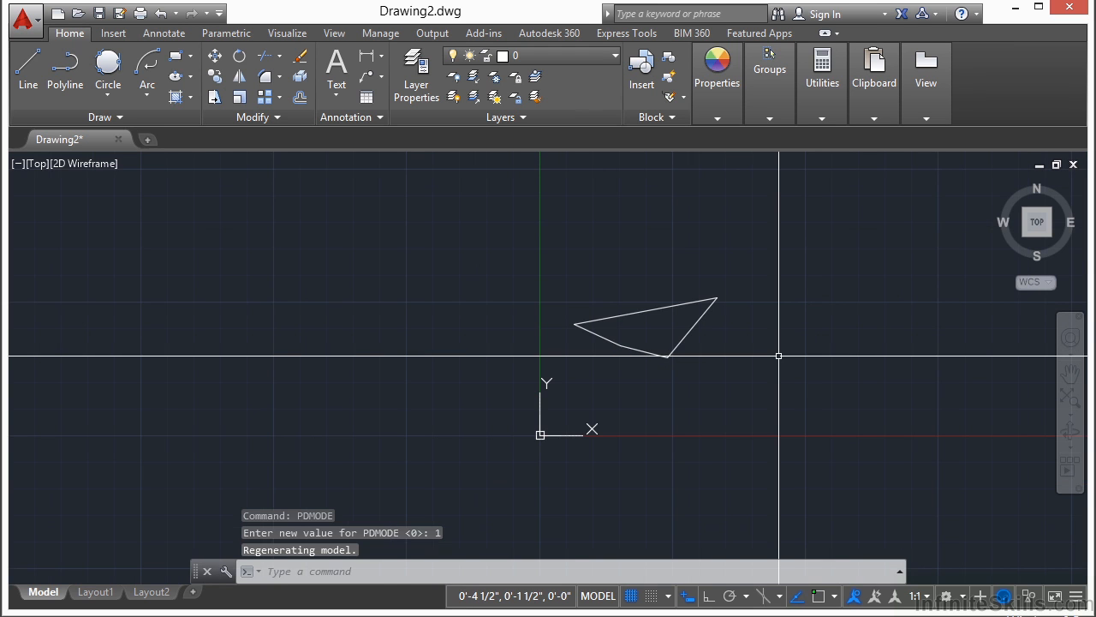
key("Return")
type("2")
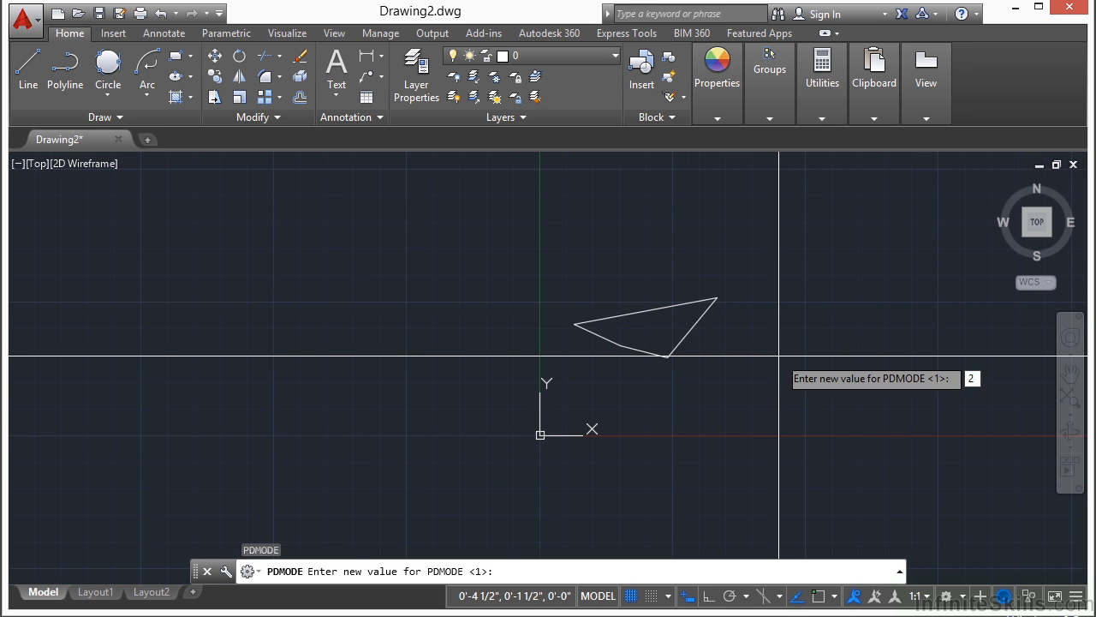
key("Return")
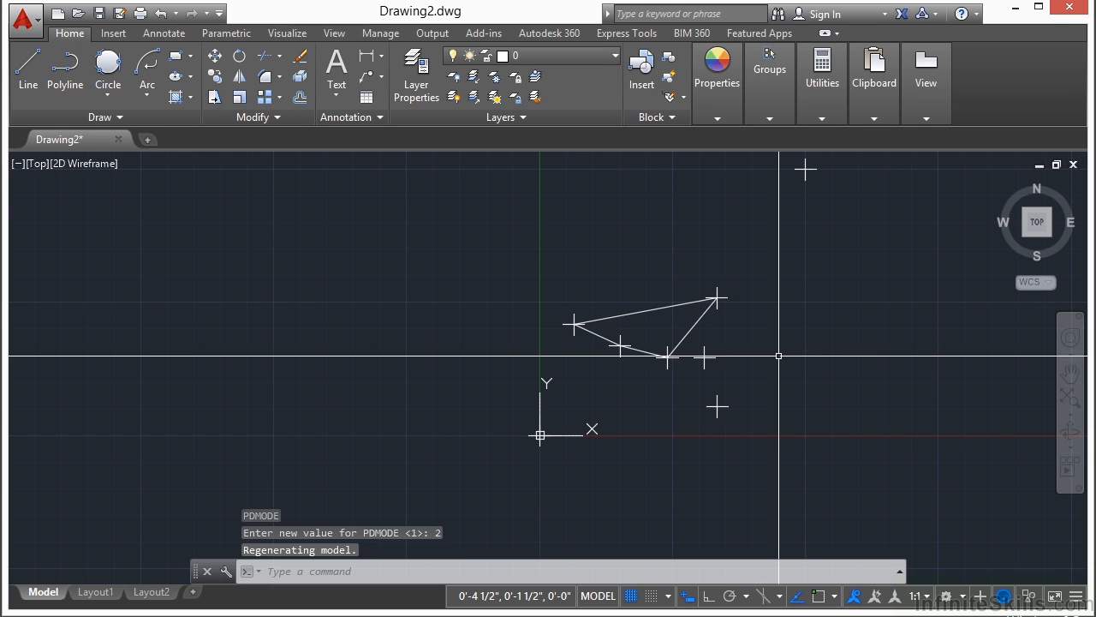
Step: Change PDMODE to 3 to display the points as X marks
key("Return")
type("3")
key("Return")
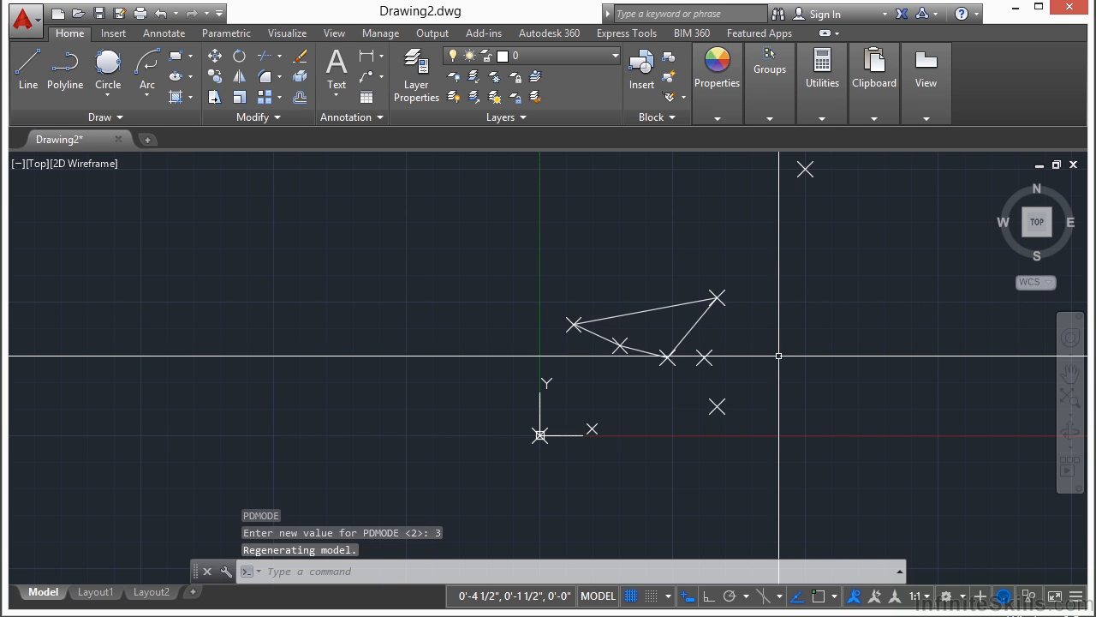
Step: Set the point size variable PDSIZE to 5 and regenerate all viewports with REGENALL
middle_click_drag(773, 262, 650, 268)
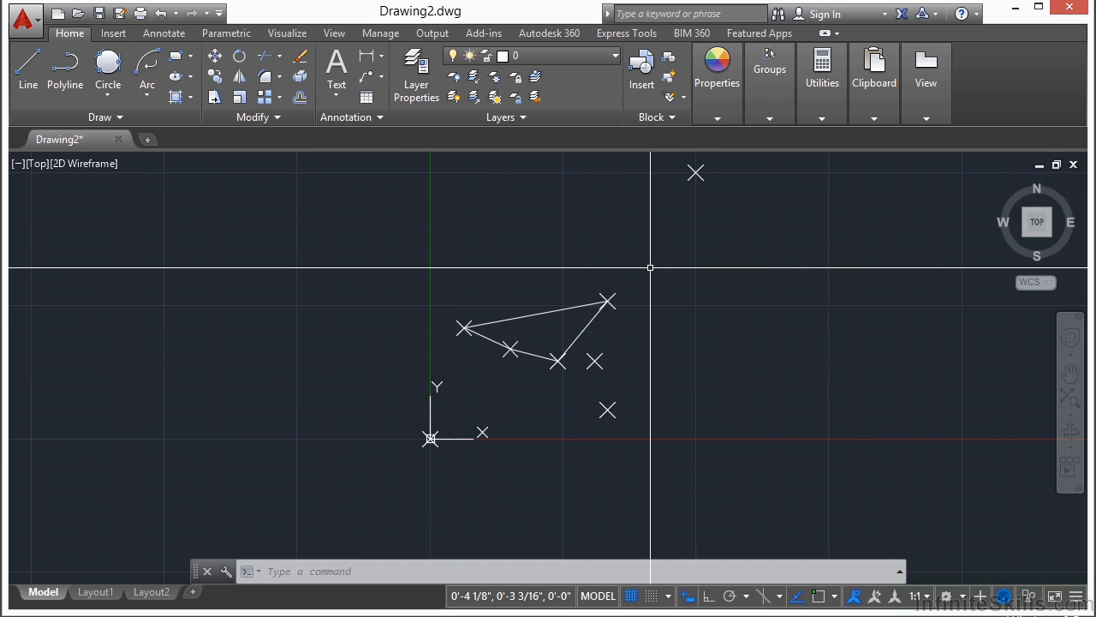
type("pdsi")
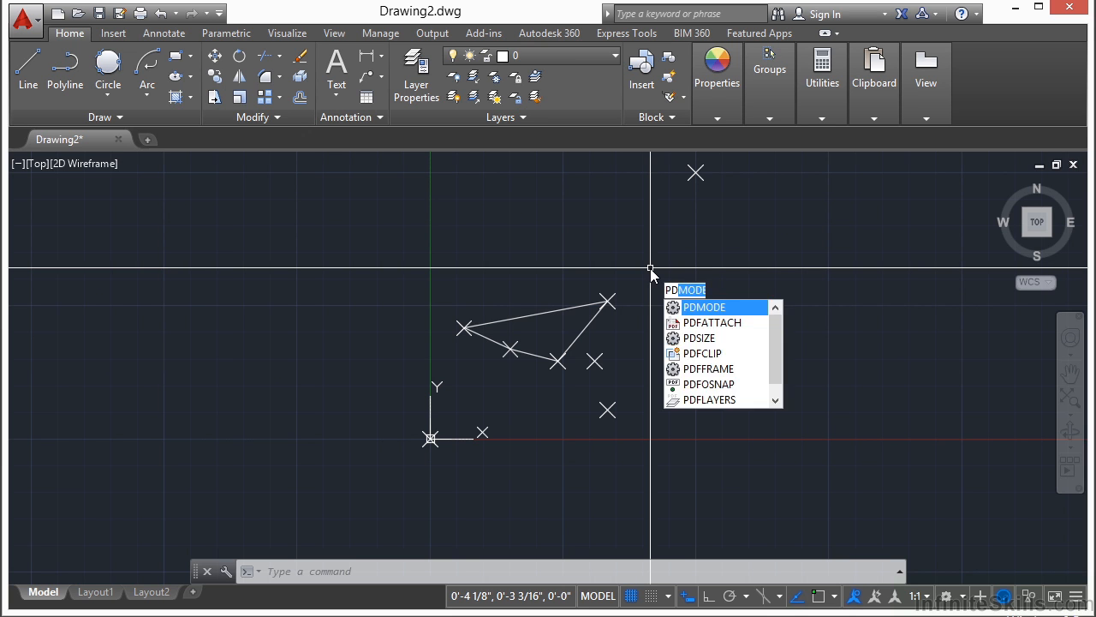
type("ze")
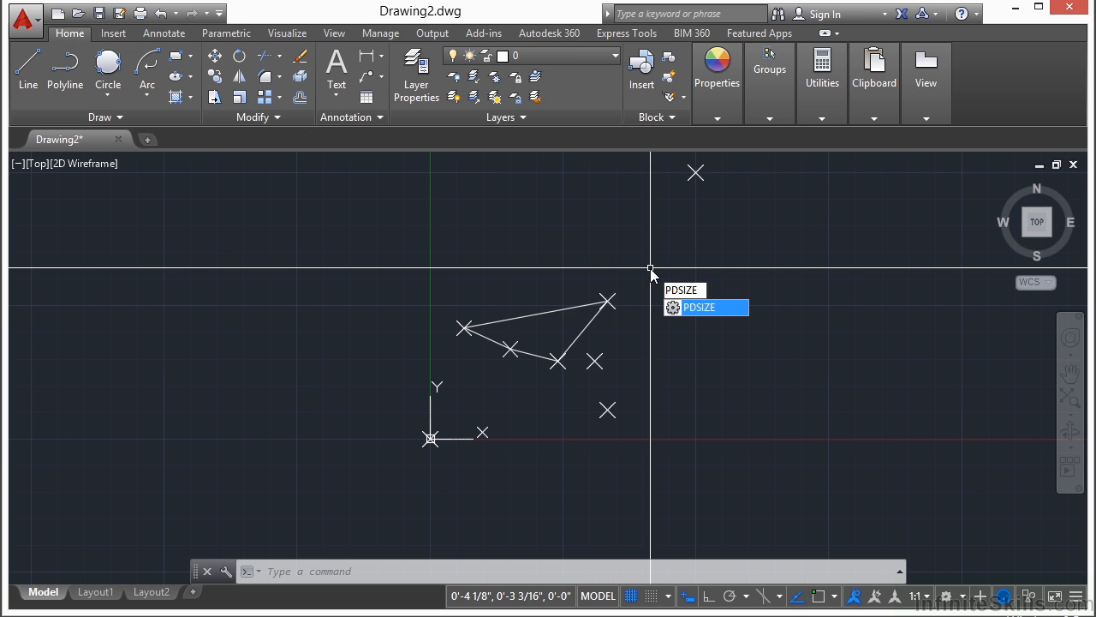
key("Return")
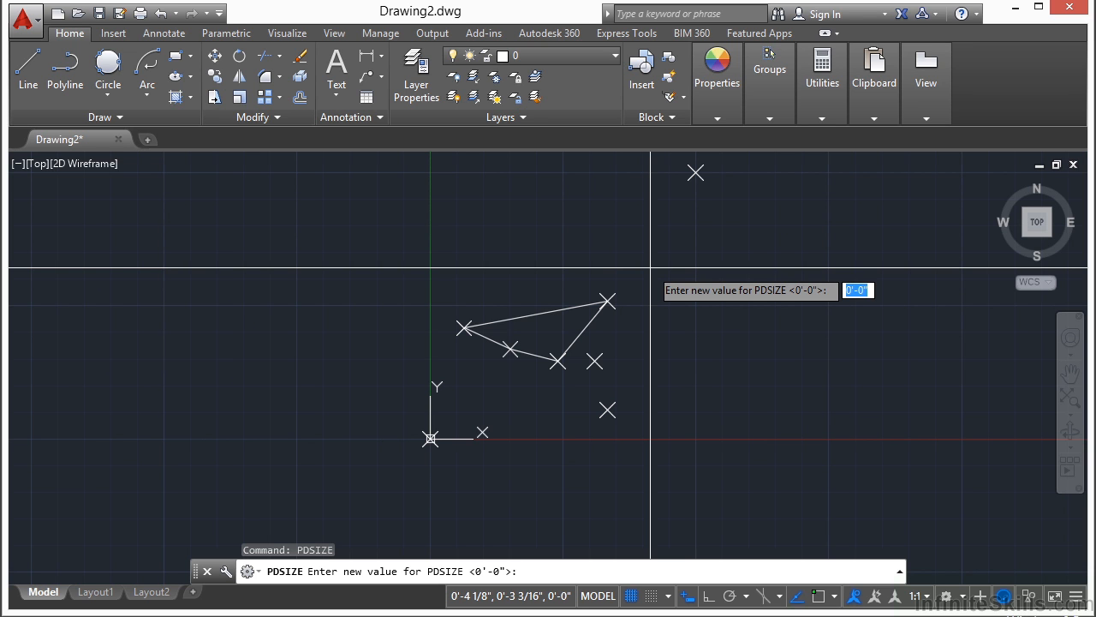
type("5")
key("Return")
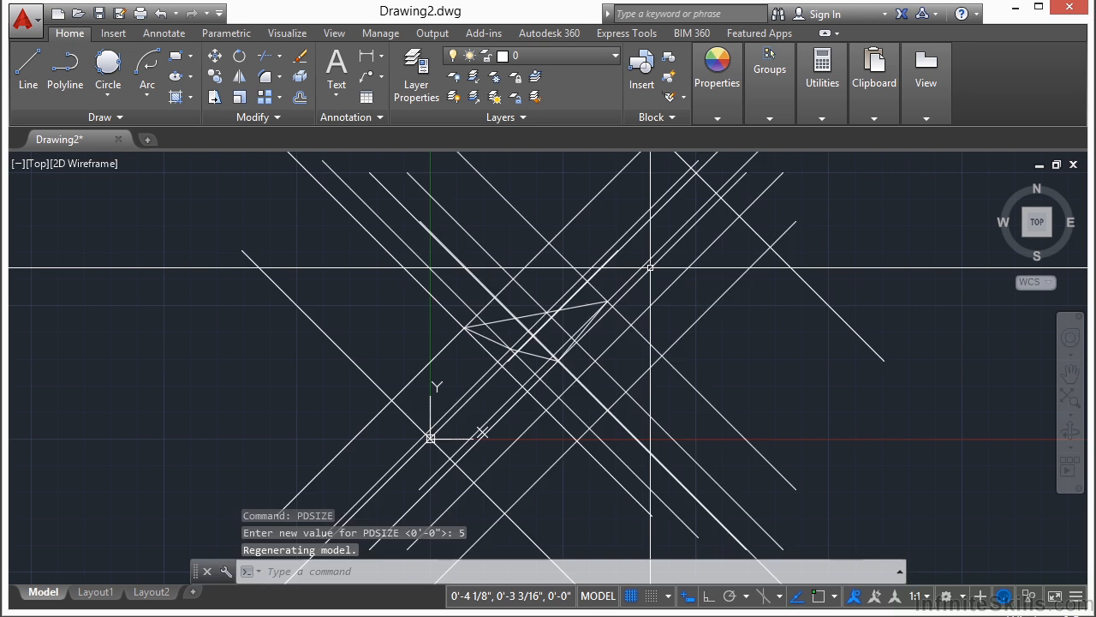
scroll(559, 304, "down", 3)
type("REA")
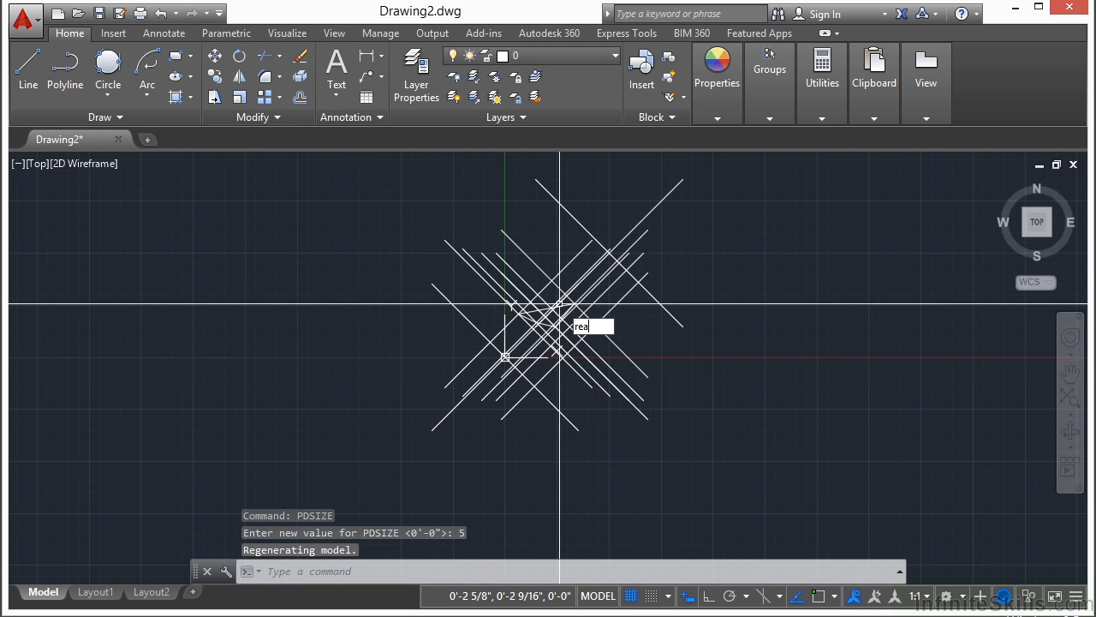
key("Return")
scroll(523, 308, "up", 5)
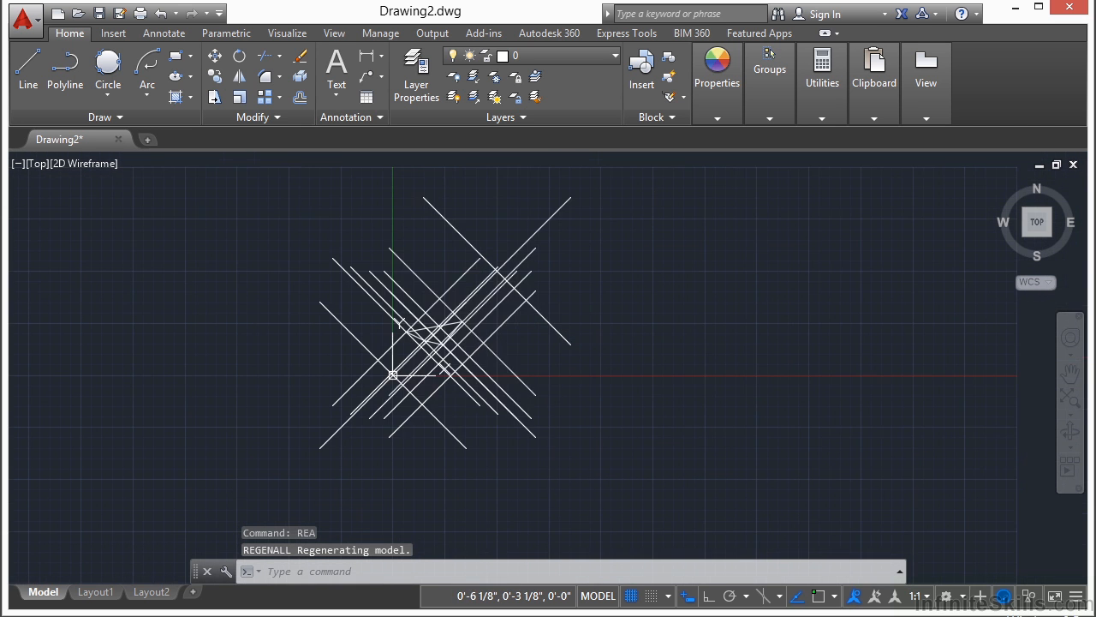
scroll(501, 244, "down", 2)
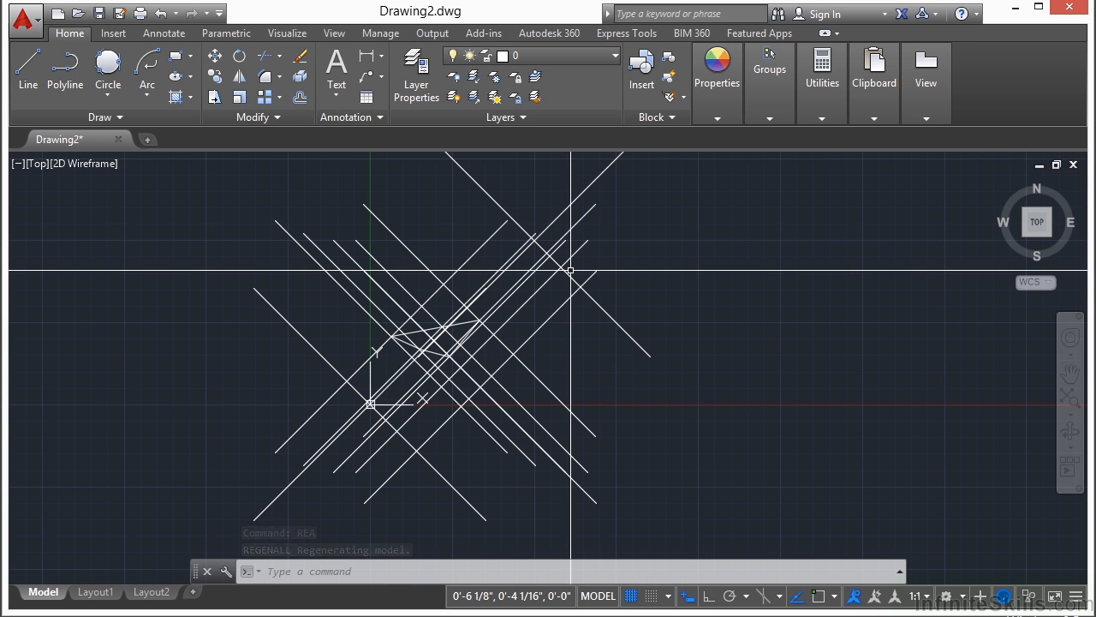
Step: Set PDSIZE to 1 and regenerate the whole drawing
key("Escape")
key("Escape")
type("PDsize")
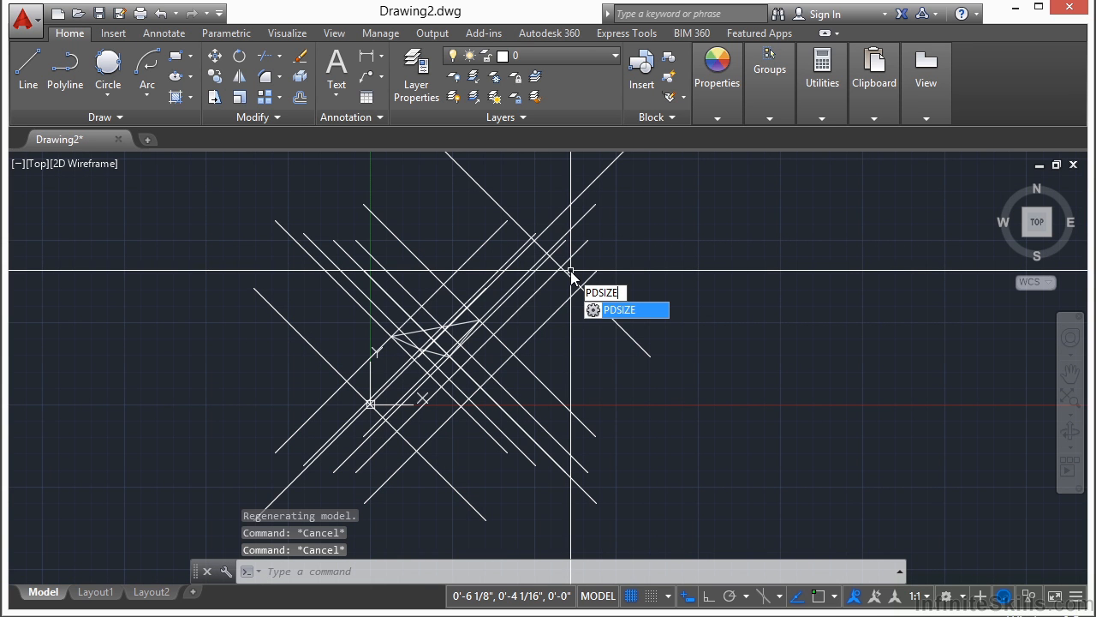
key("Return")
type("1")
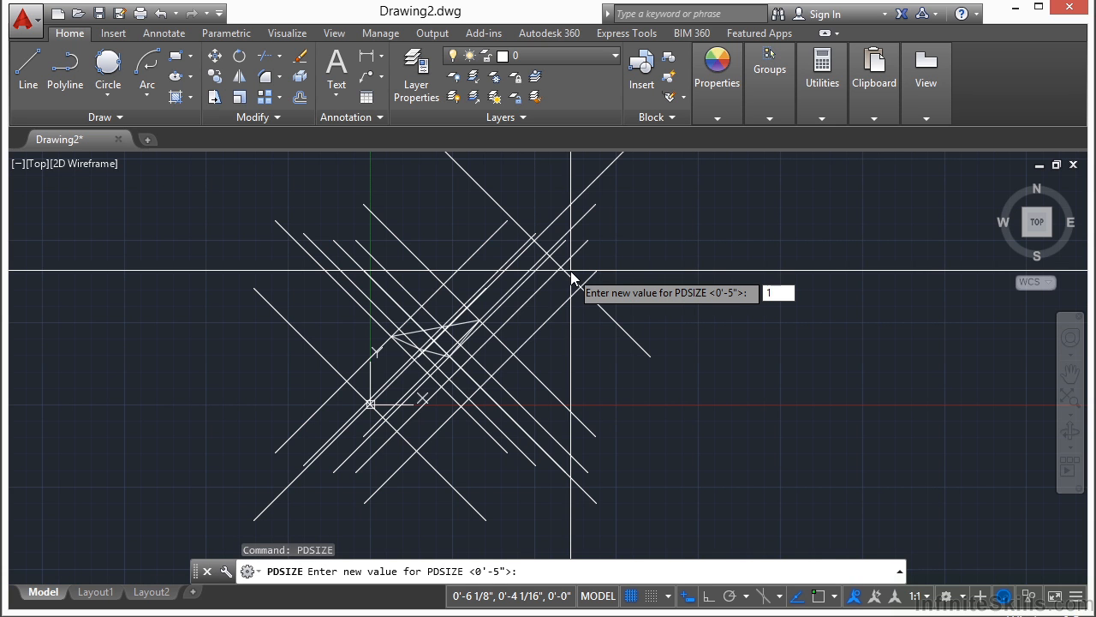
key("Return")
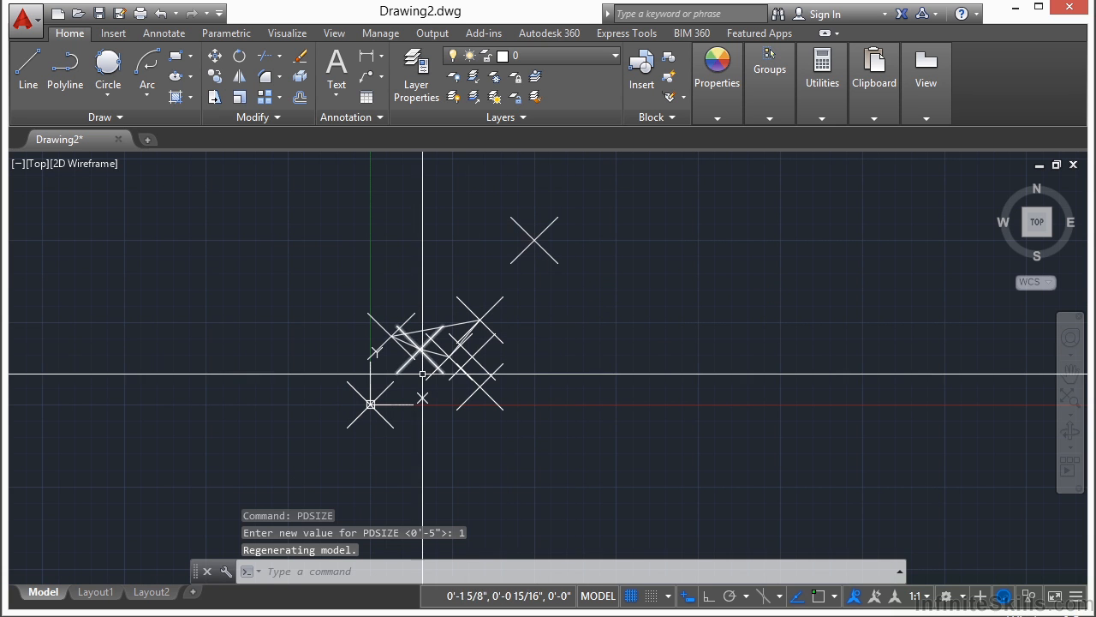
type("REA")
key("Return")
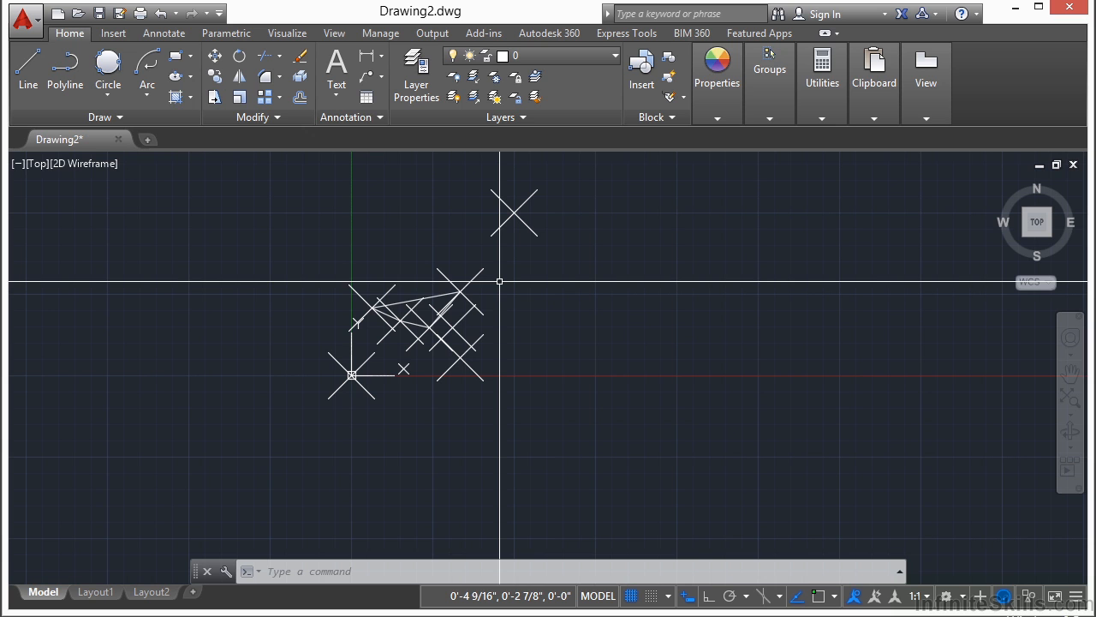
Step: Open the Point Style settings with DDPTYPE, try the first-row styles and choose the dot inside a circle
type("DDPTYpe")
key("Return")
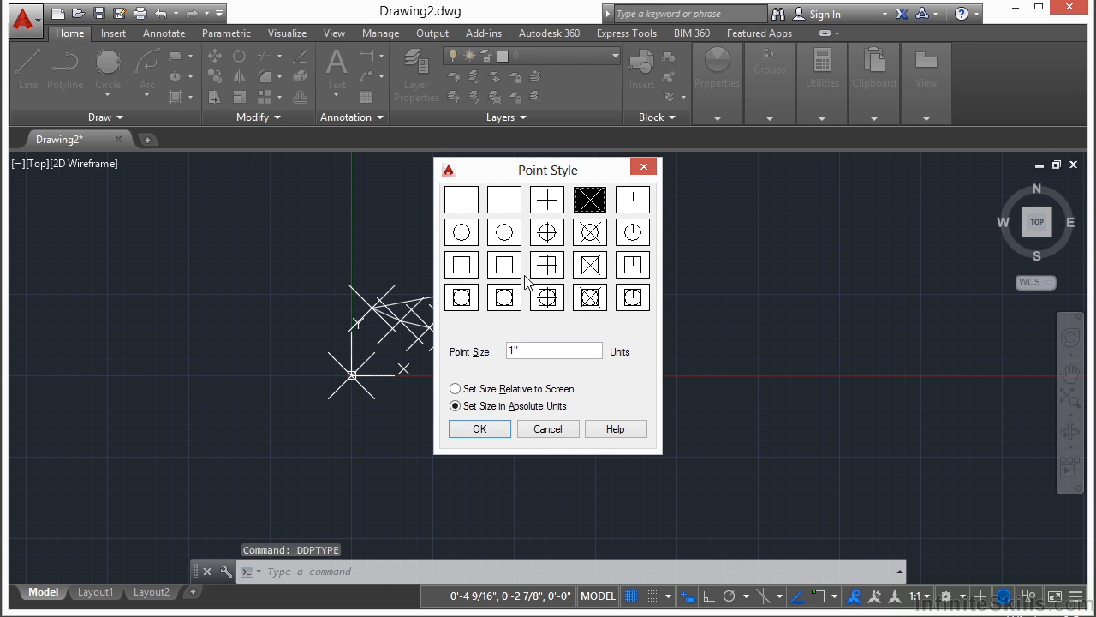
left_click_drag(553, 176, 728, 187)
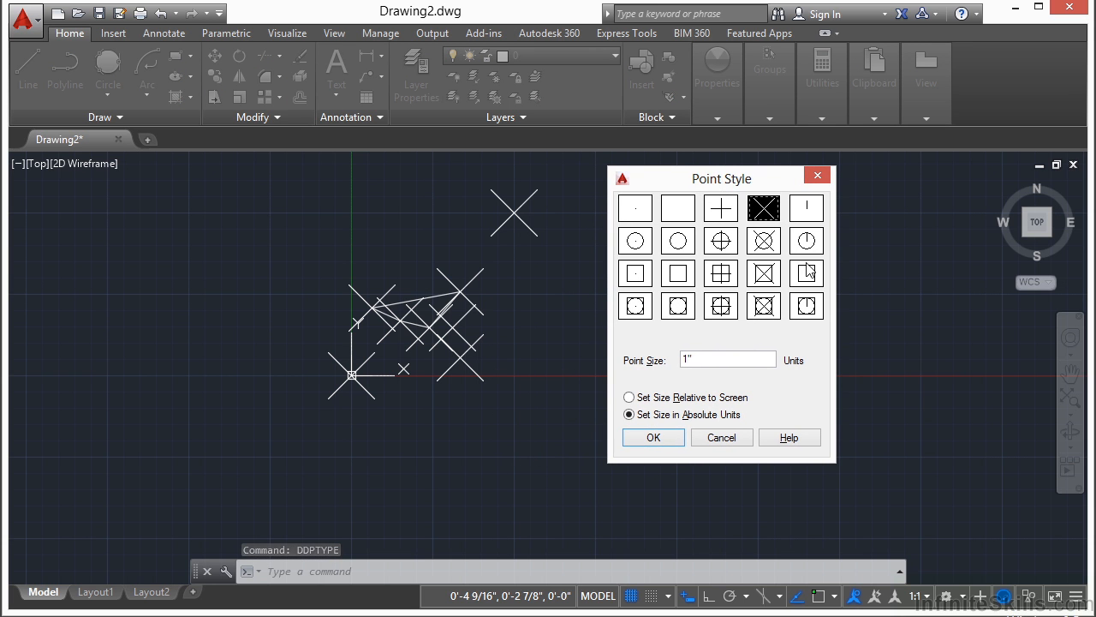
left_click(642, 214)
left_click(673, 219)
left_click(732, 216)
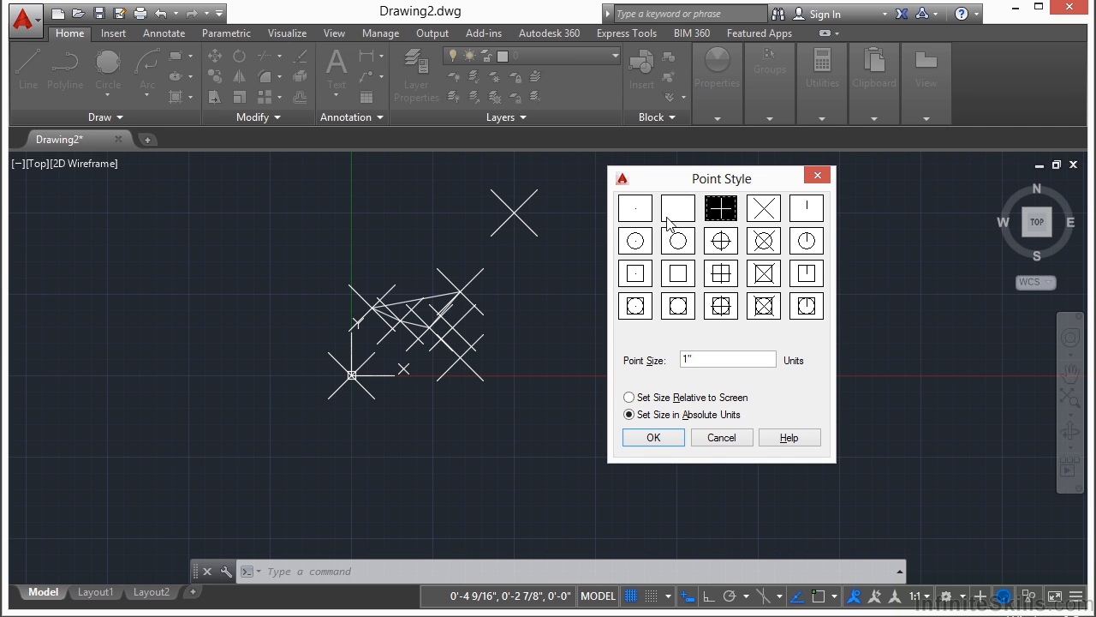
left_click(638, 214)
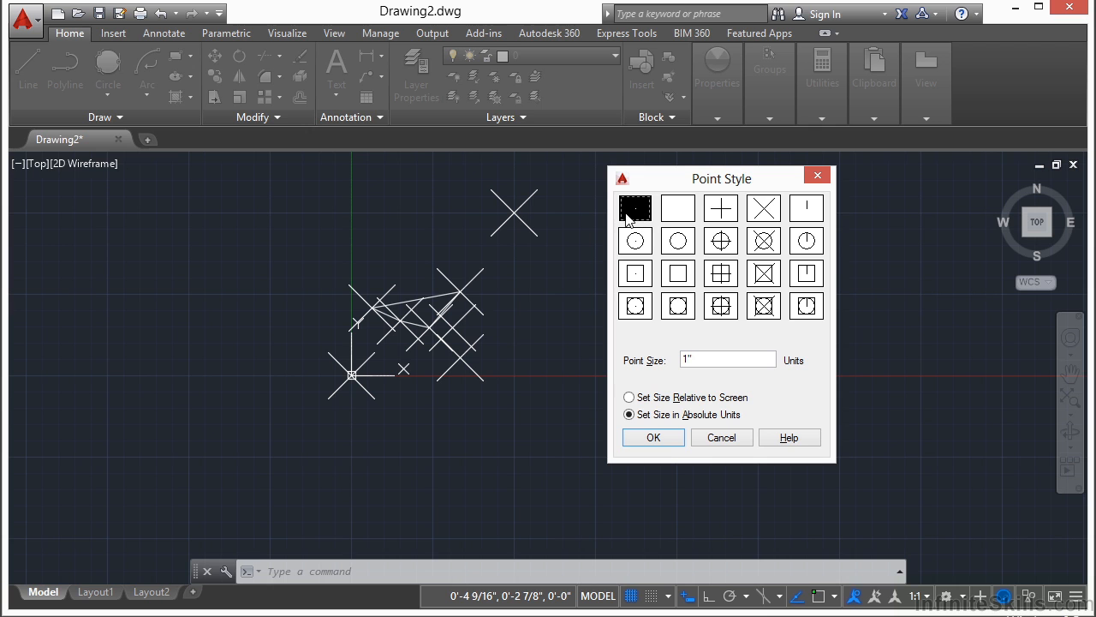
left_click(689, 218)
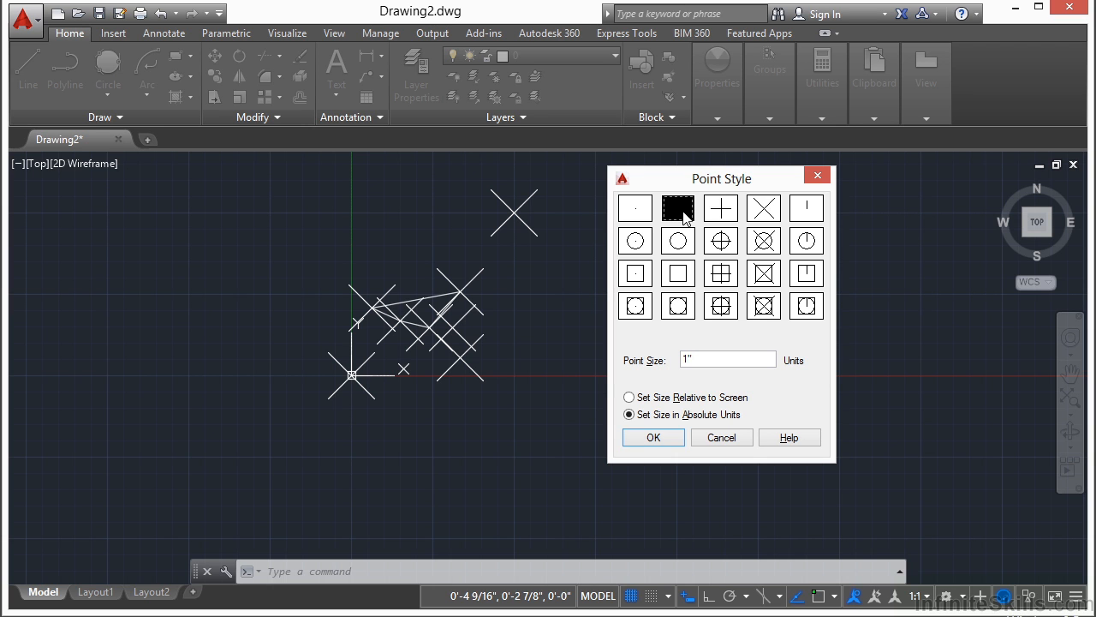
left_click(724, 216)
left_click(760, 217)
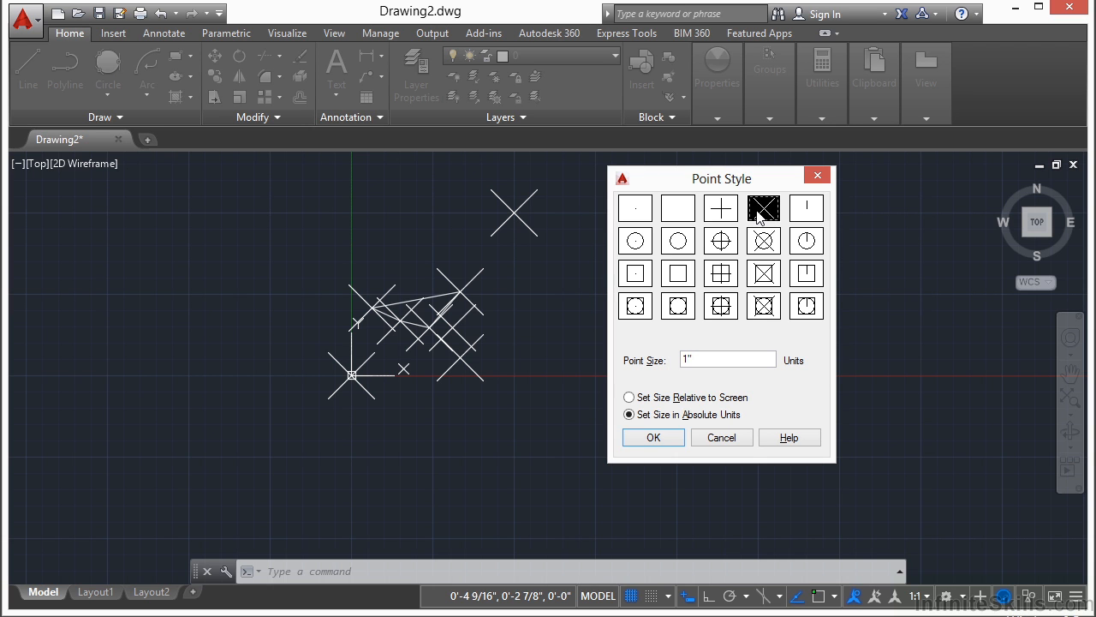
left_click(803, 216)
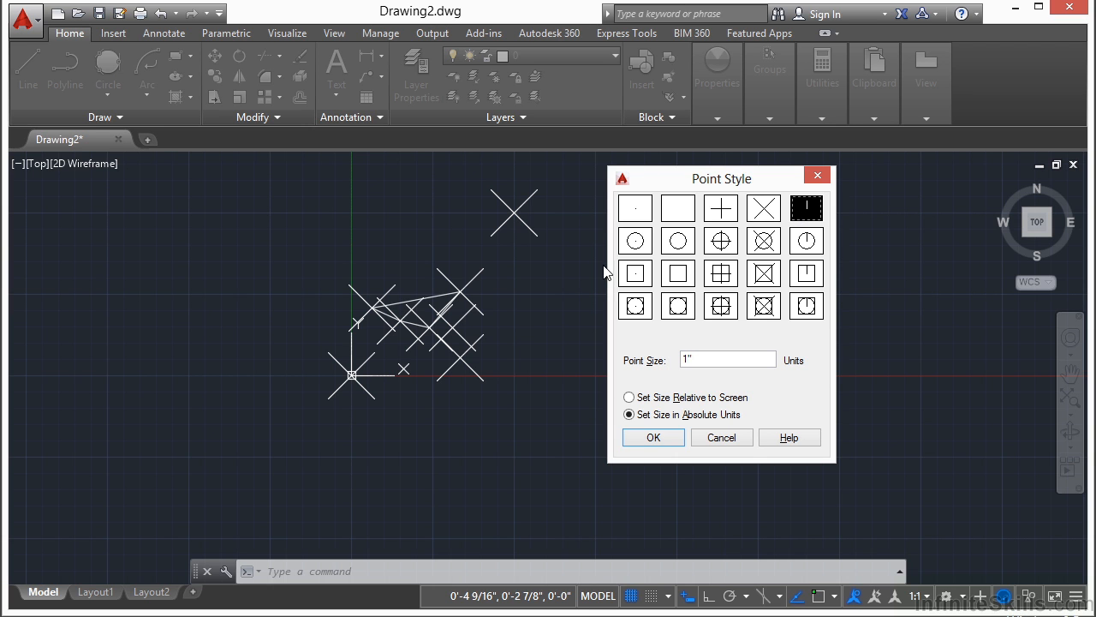
left_click(636, 243)
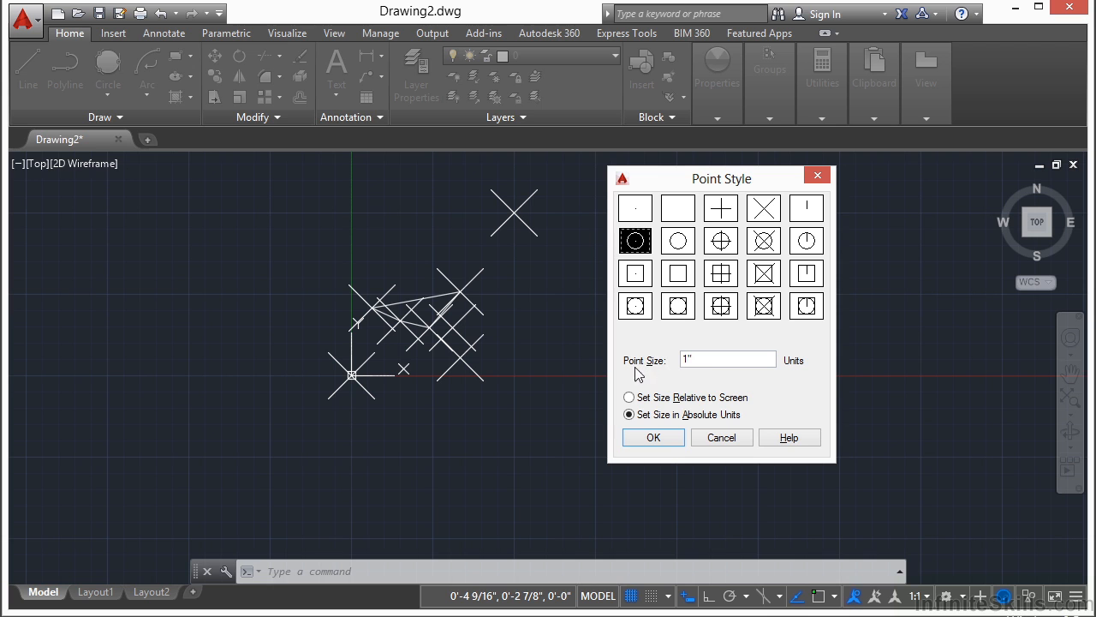
Step: Make the point size relative to the screen and apply the point style settings
double_click(711, 368)
left_click(690, 398)
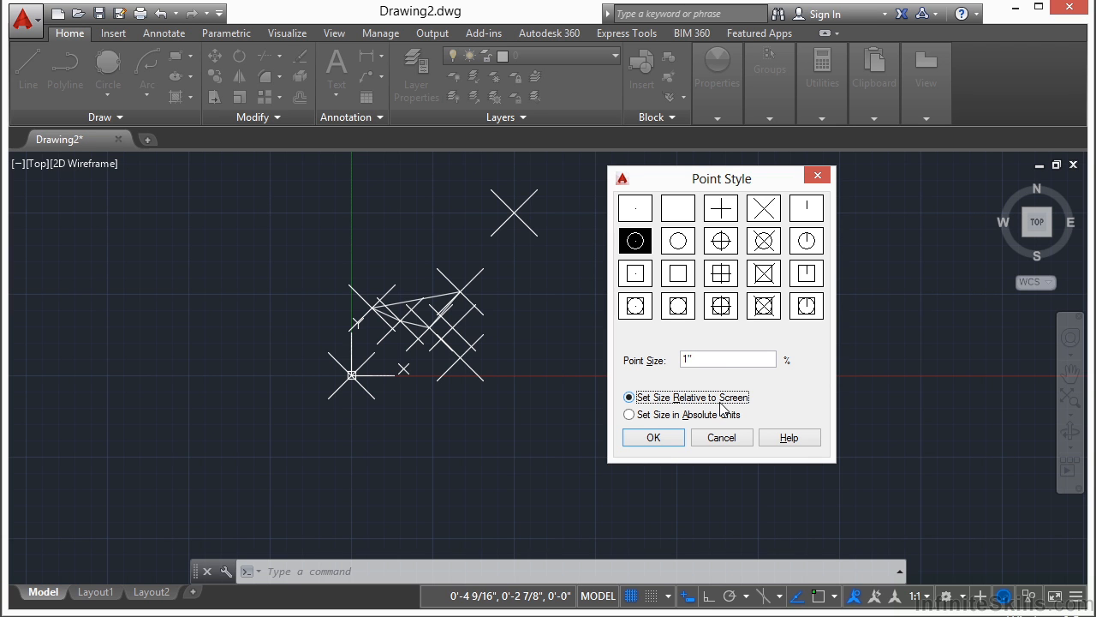
left_click(719, 364)
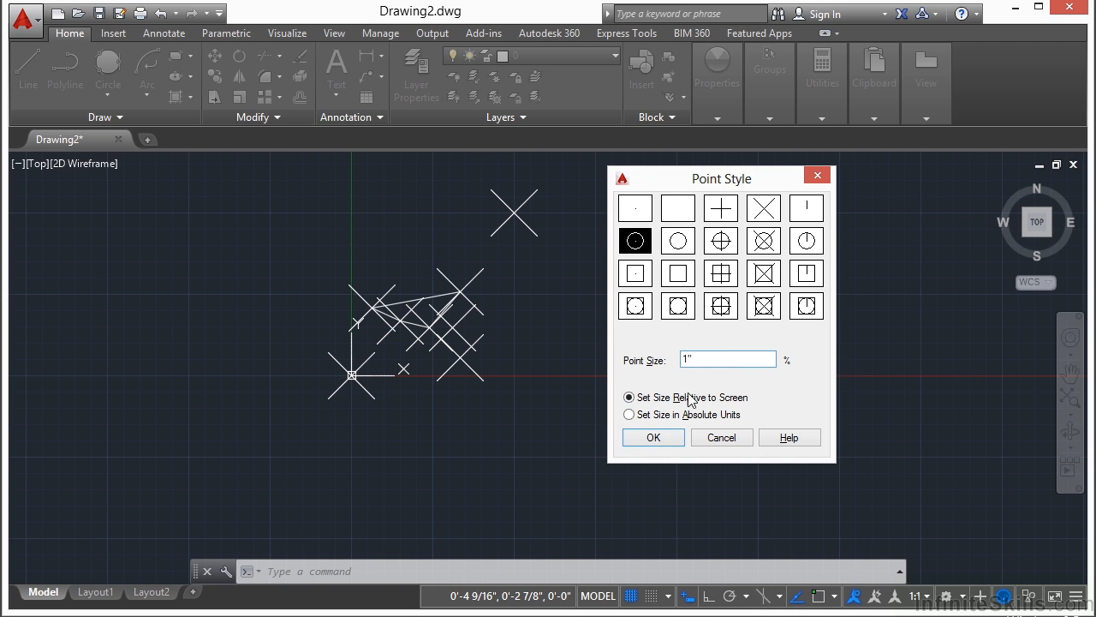
left_click(655, 436)
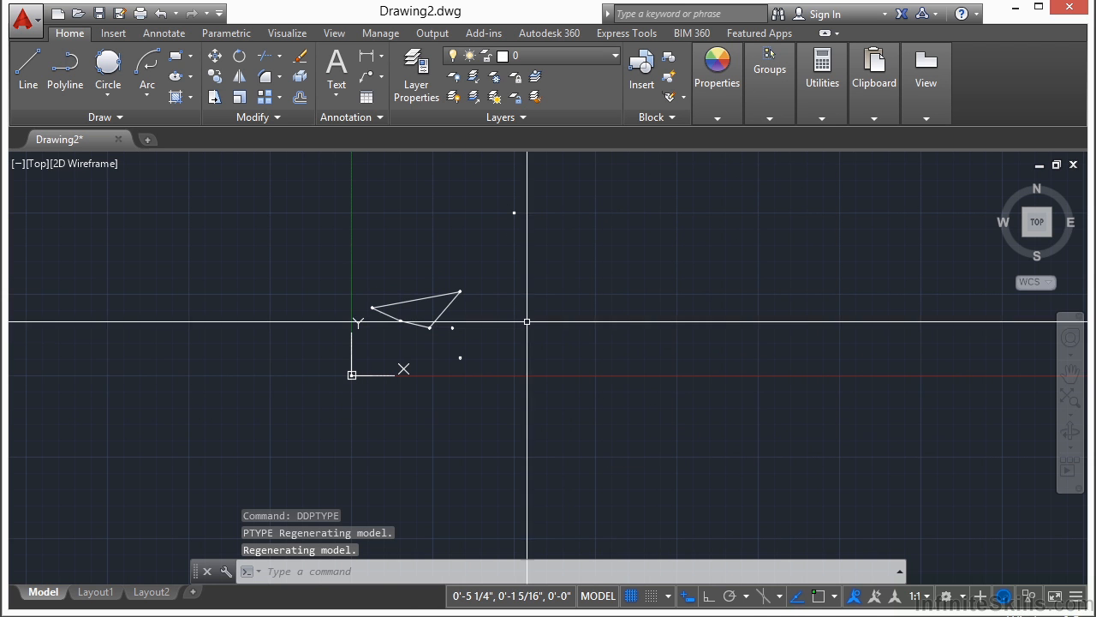
Step: Examine the uppermost point's symbol up close and regenerate all viewports to rescale it
scroll(513, 215, "up", 8)
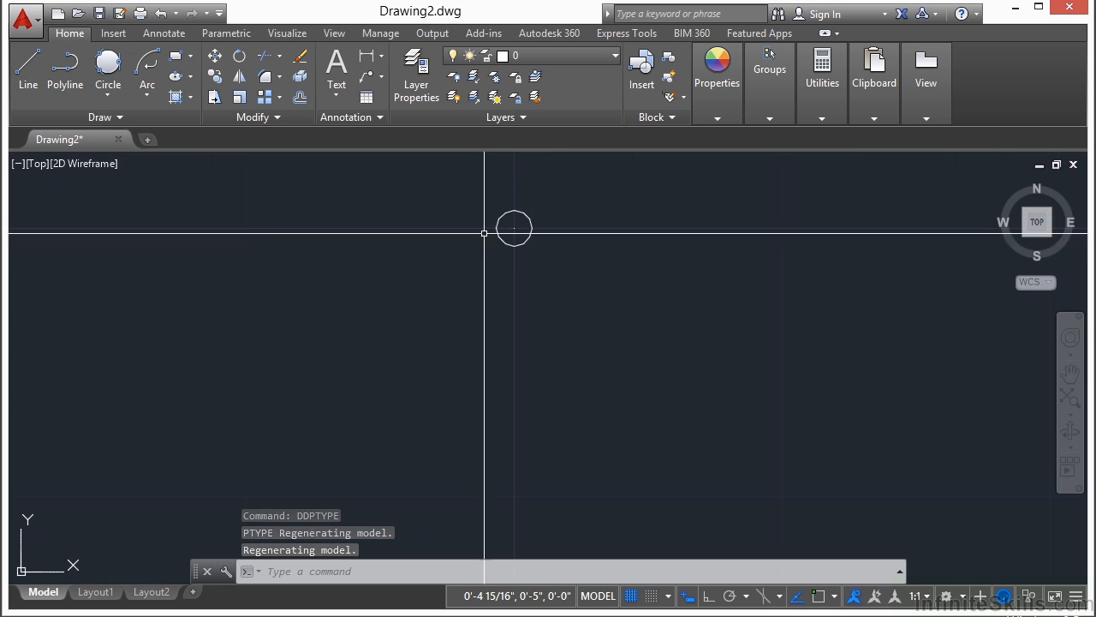
scroll(522, 214, "up", 3)
scroll(638, 268, "down", 2)
type("rea")
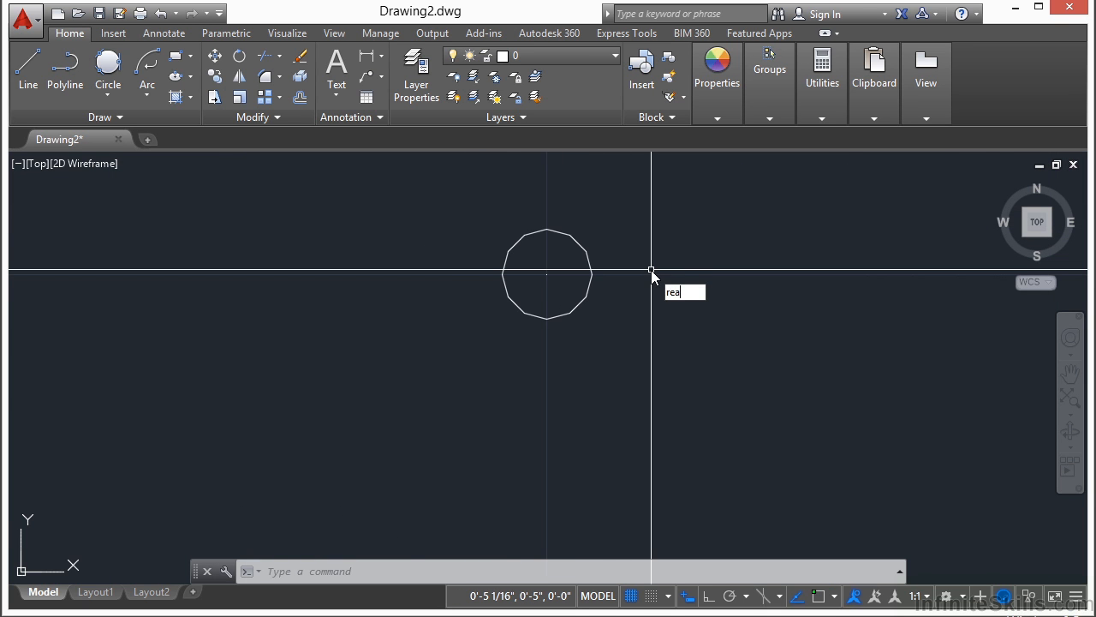
key("Return")
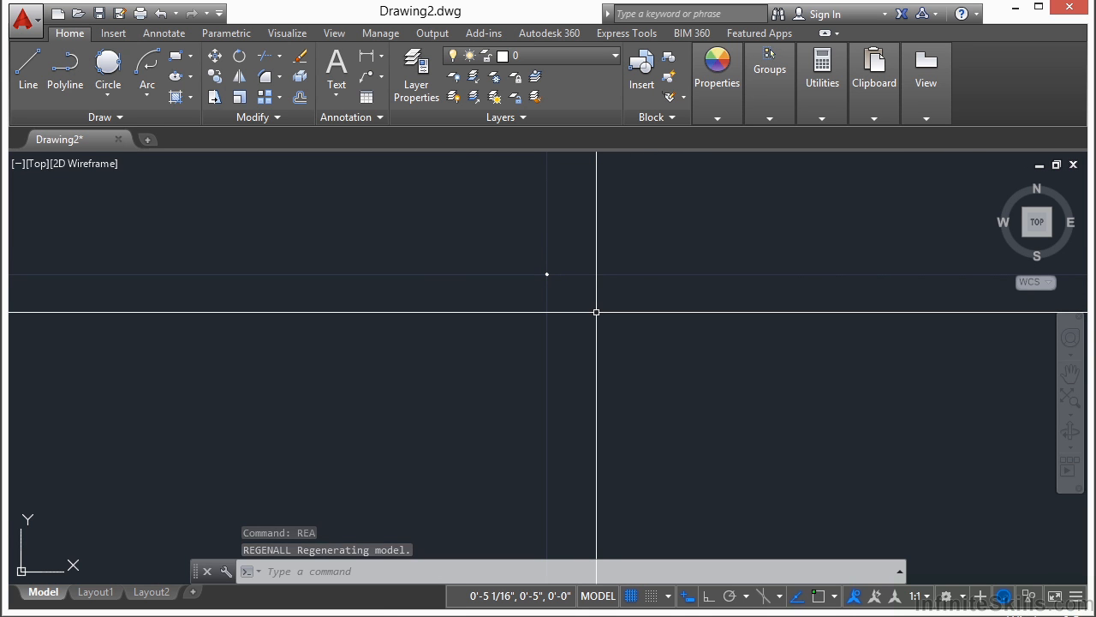
Step: Reopen the point style settings with PTYPE, set the relative point size to 5 percent, apply it and regenerate all viewports
type("ptype")
key("Return")
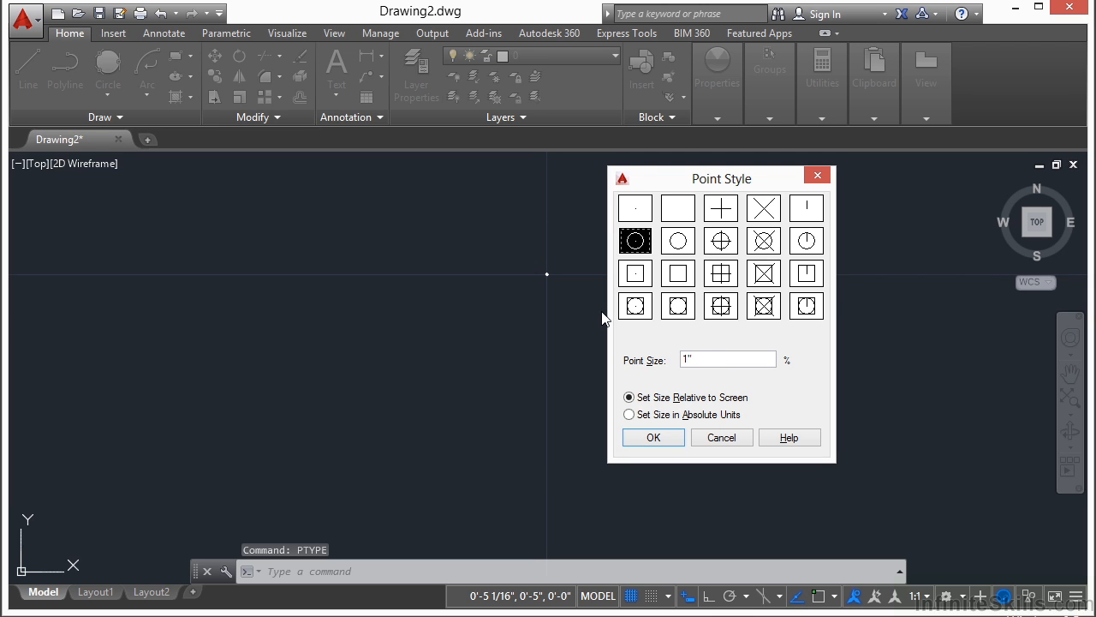
left_click(694, 359)
key("BackSpace")
type("5")
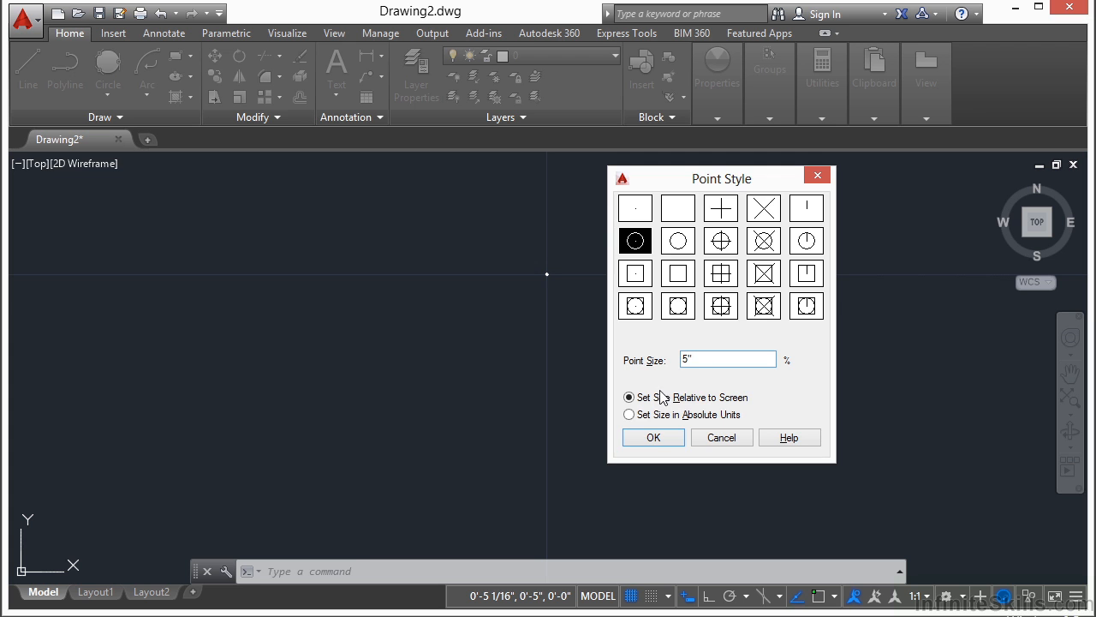
left_click(651, 438)
scroll(683, 237, "down", 8)
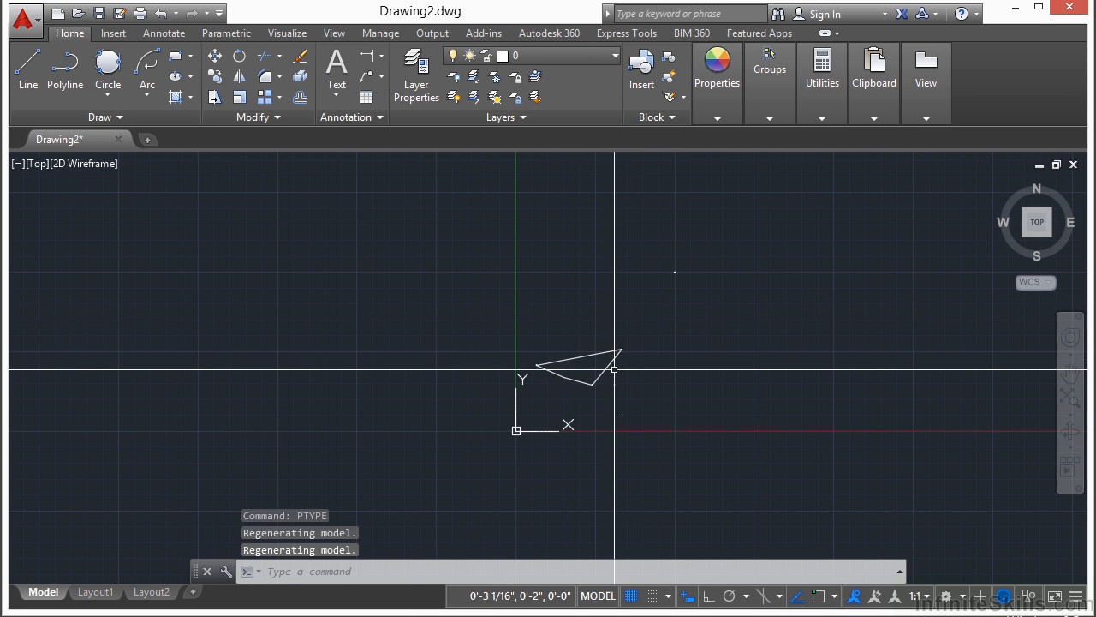
type("rea")
key("Return")
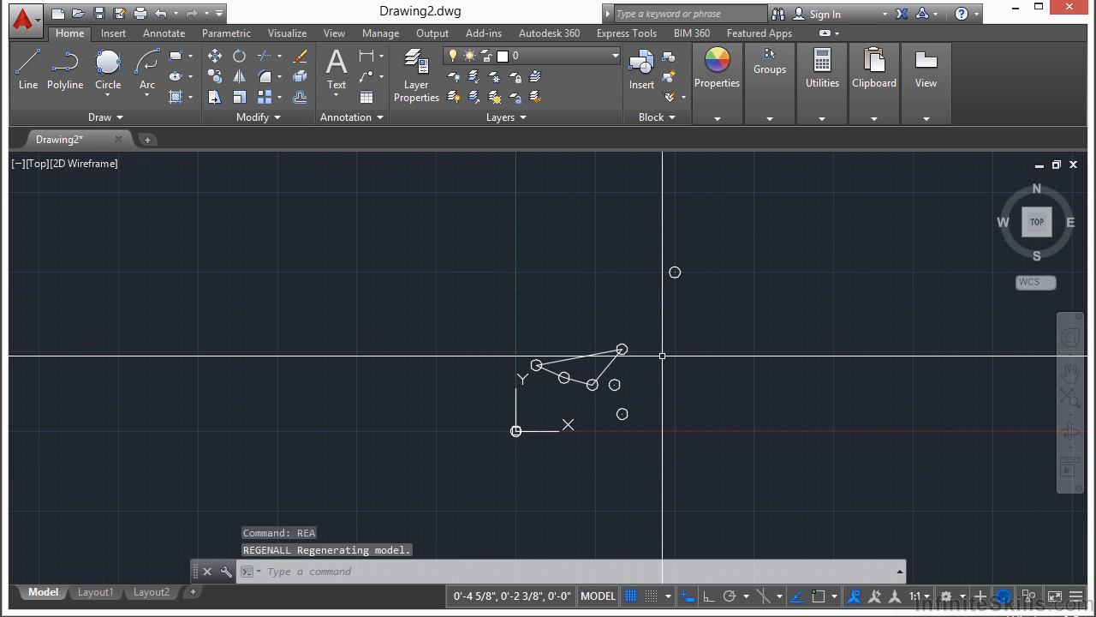
Step: Regenerate the drawing at a far and a closer zoom level to check the screen-relative point size
middle_click_drag(709, 337, 646, 322)
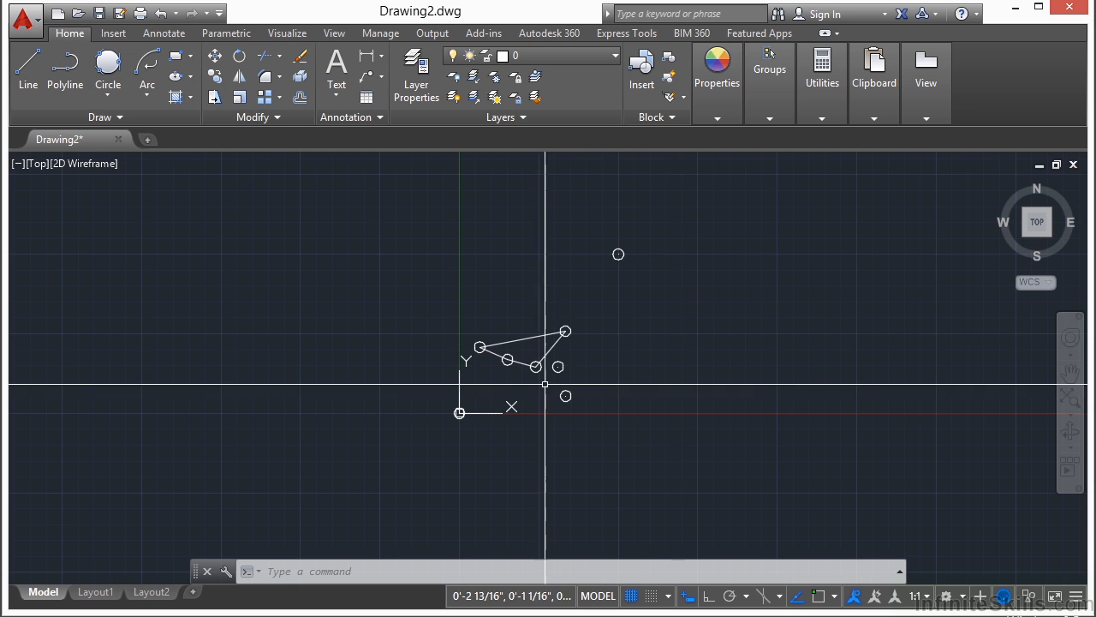
scroll(565, 363, "down", 5)
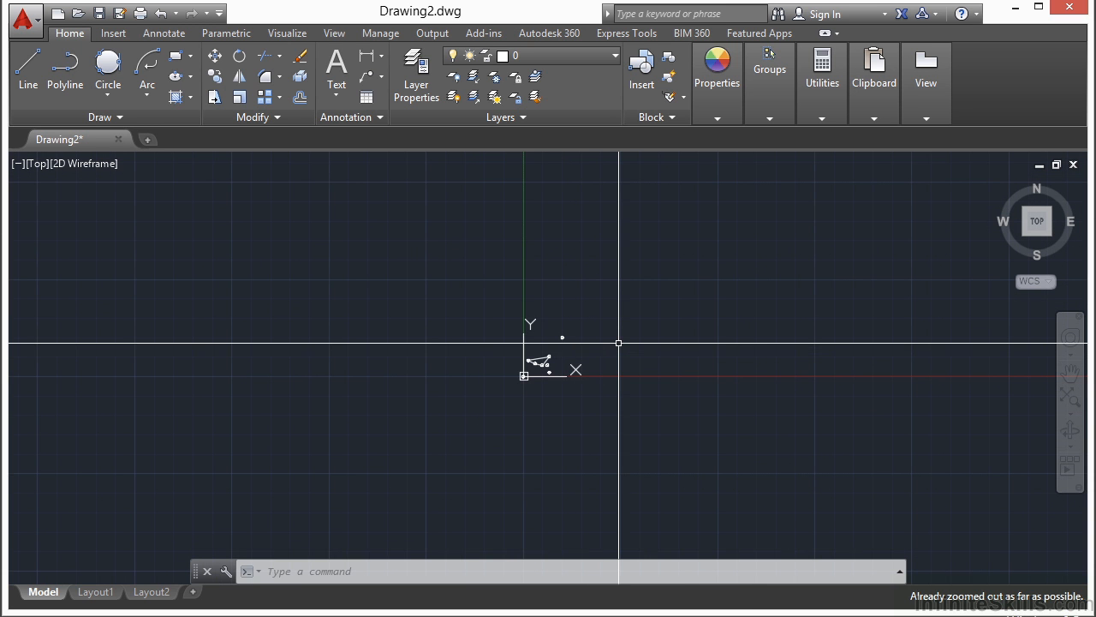
type("rea")
key("Return")
scroll(536, 363, "up", 10)
scroll(683, 349, "down", 2)
type("rea")
key("Return")
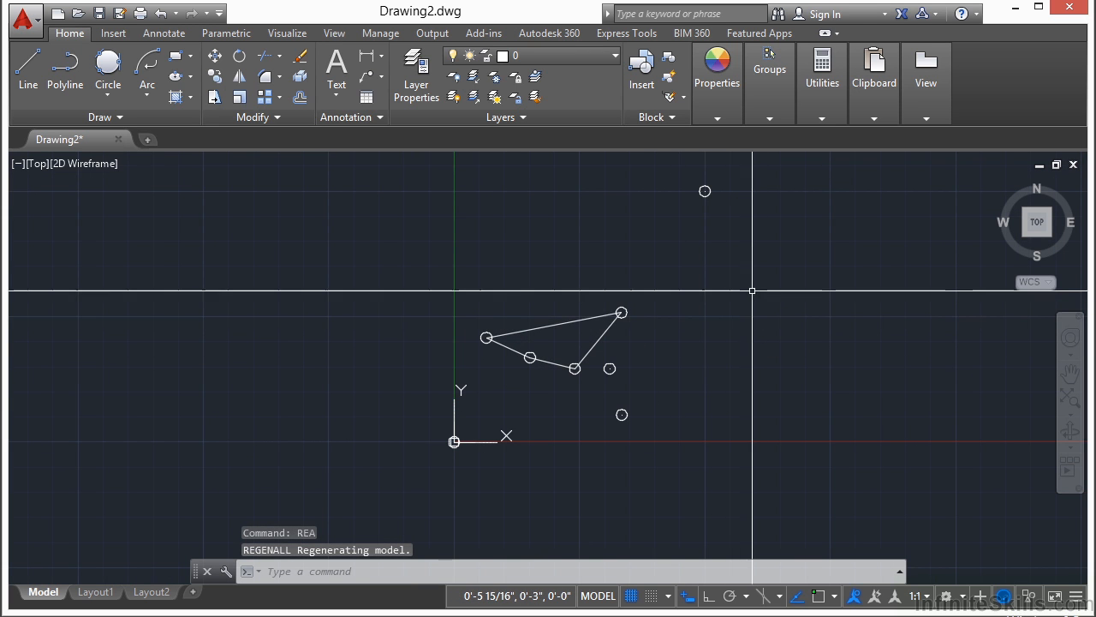
middle_click_drag(750, 291, 654, 314)
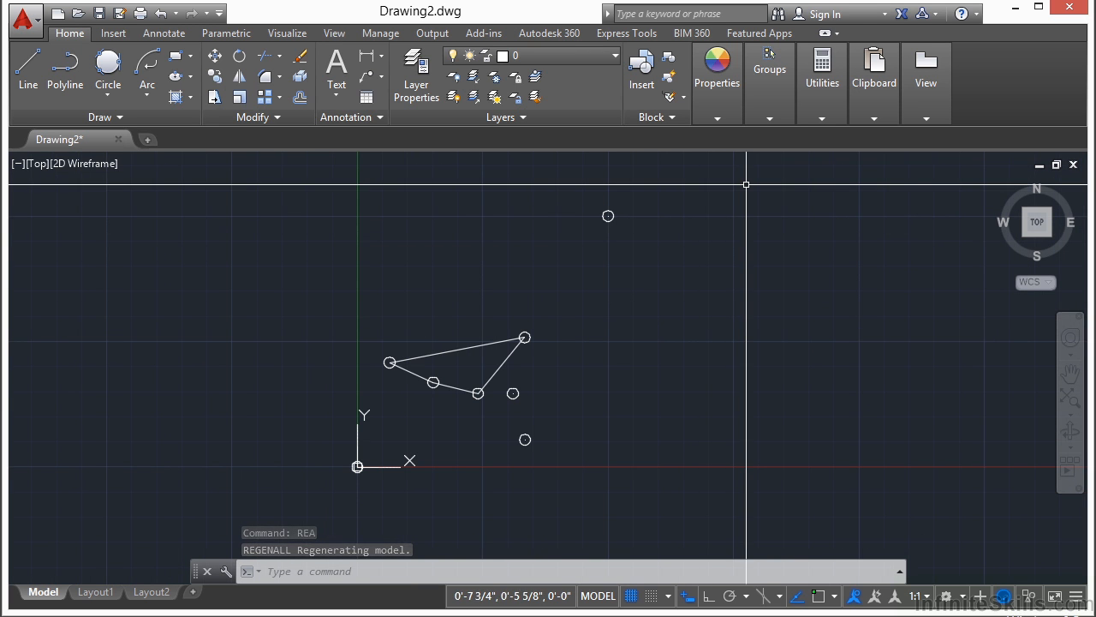